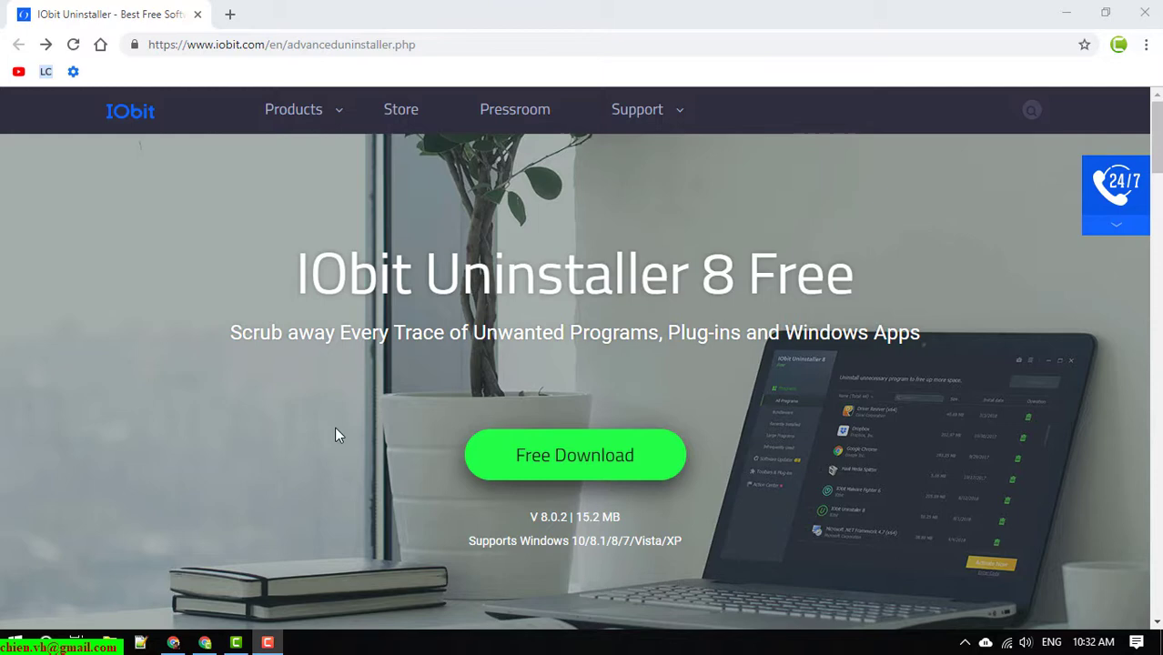
Browse the Start menu's app list to see which built-in Windows apps are installed.
{"action": "left_click", "coordinate": [14, 643]}
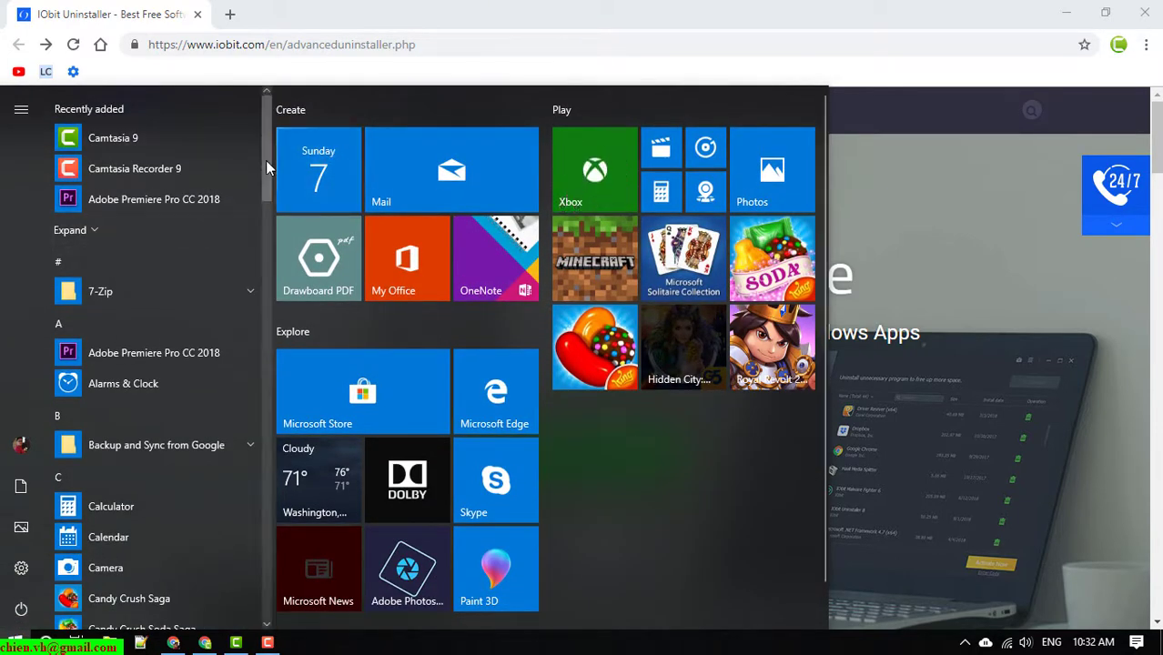
{"action": "scroll", "coordinate": [233, 291], "scroll_direction": "down", "scroll_amount": 8}
{"action": "scroll", "coordinate": [238, 396], "scroll_direction": "down", "scroll_amount": 3}
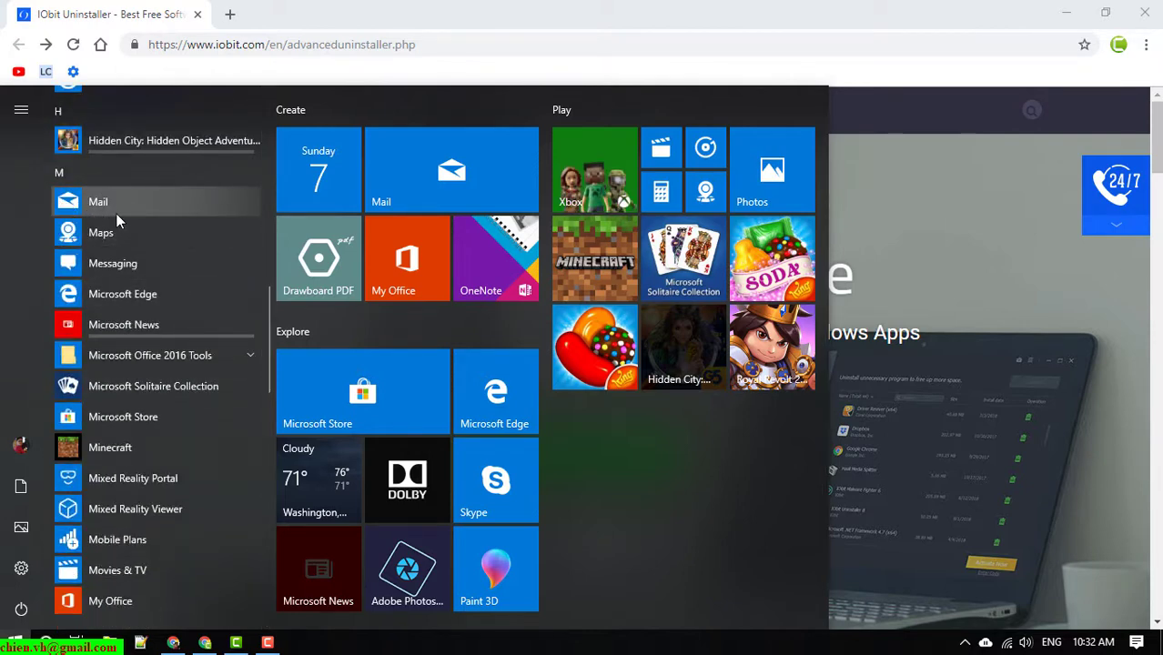
{"action": "scroll", "coordinate": [114, 273], "scroll_direction": "down", "scroll_amount": 4}
{"action": "scroll", "coordinate": [114, 276], "scroll_direction": "down", "scroll_amount": 4}
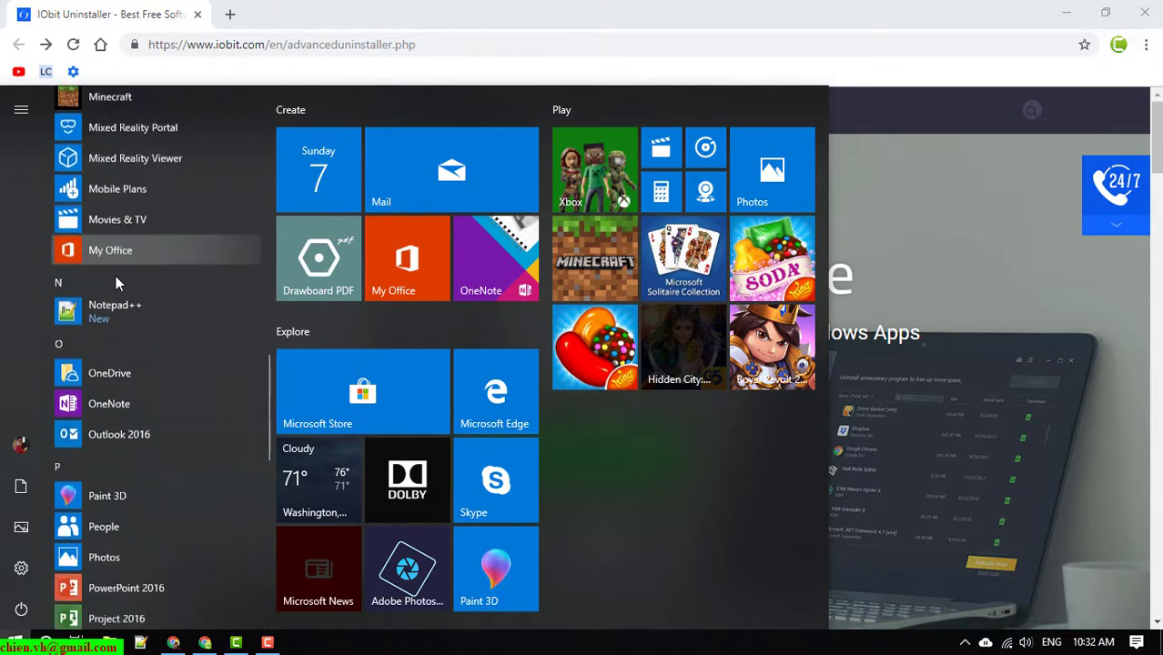
{"action": "scroll", "coordinate": [135, 259], "scroll_direction": "up", "scroll_amount": 5}
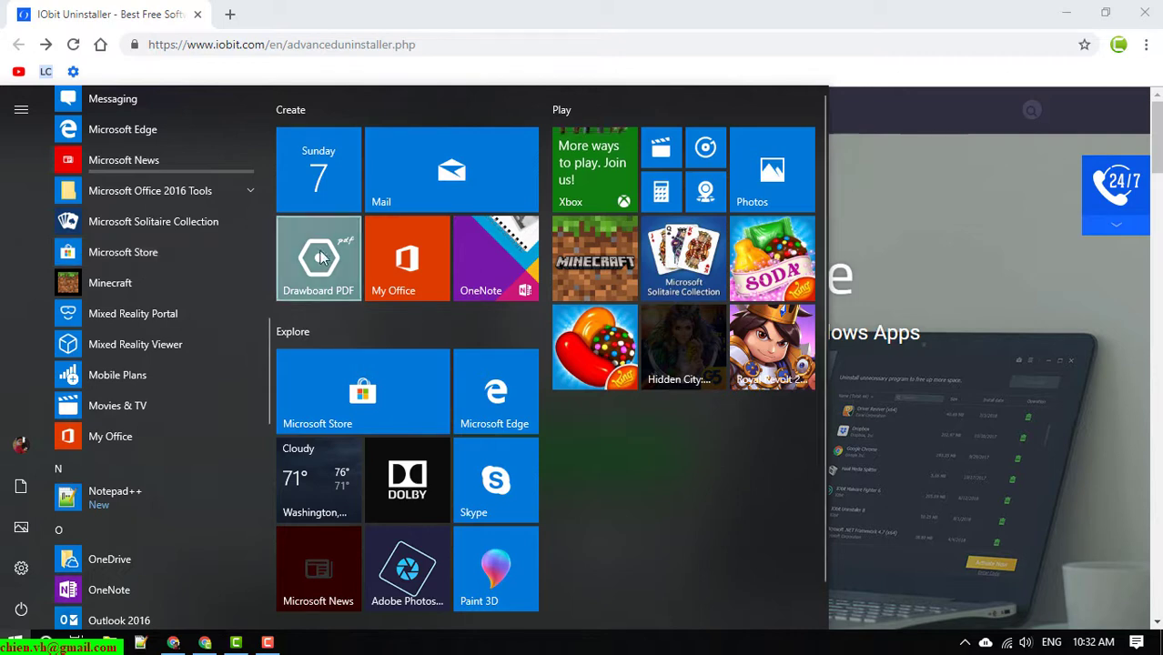
{"action": "left_click", "coordinate": [987, 182]}
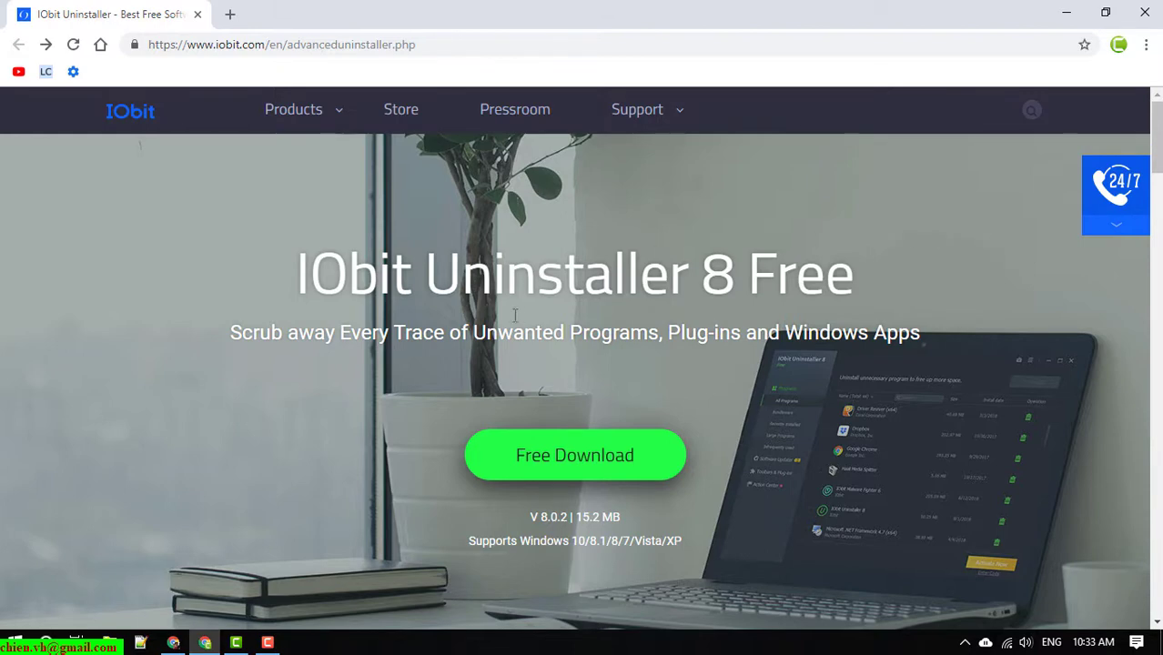
Download IObit Uninstaller 8 Free from its product page and launch the downloaded iobituninstaller.exe.
{"action": "scroll", "coordinate": [466, 293], "scroll_direction": "down", "scroll_amount": 1}
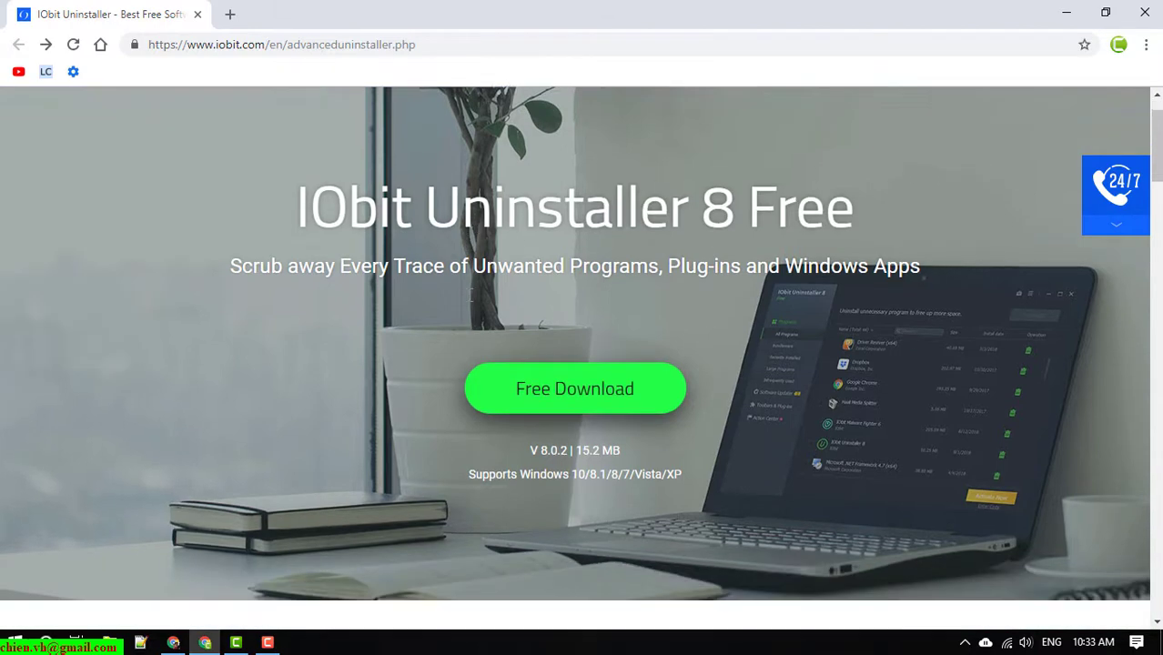
{"action": "scroll", "coordinate": [466, 293], "scroll_direction": "up", "scroll_amount": 1}
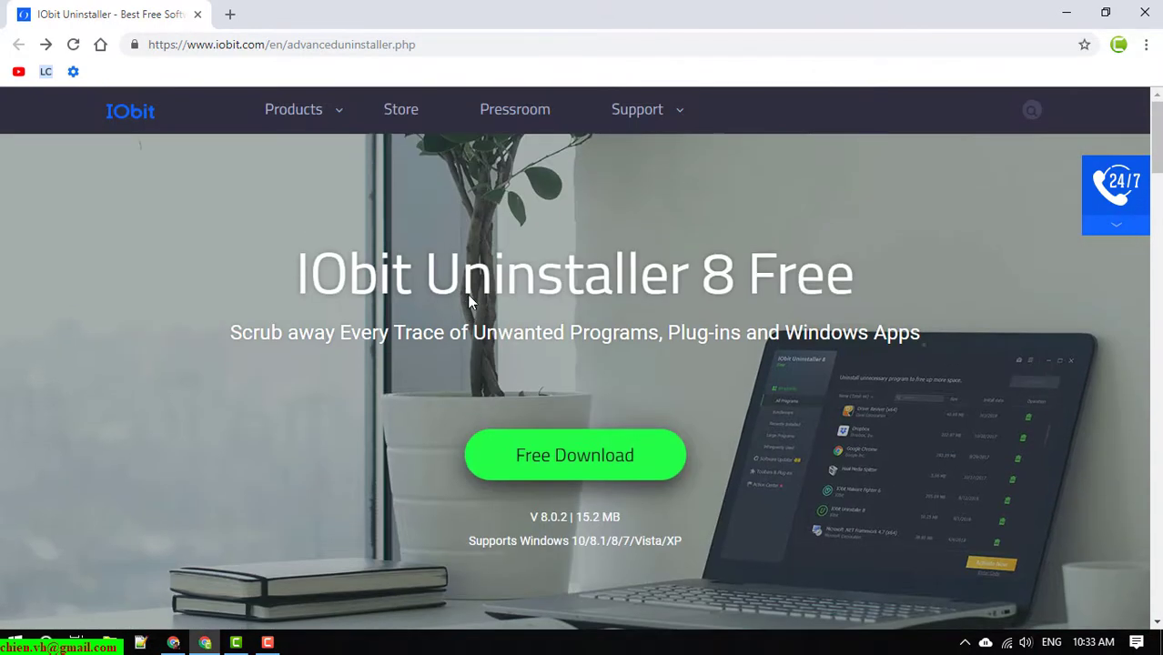
{"action": "double_click", "coordinate": [726, 270]}
{"action": "left_click", "coordinate": [790, 218]}
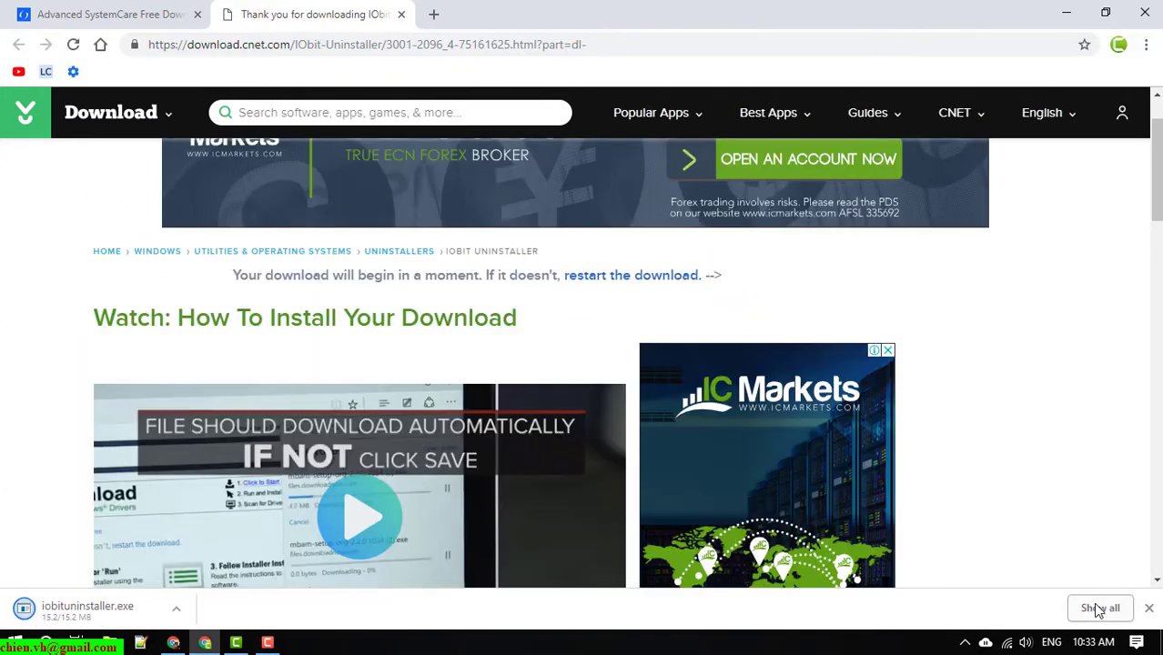
{"action": "left_click", "coordinate": [1099, 609]}
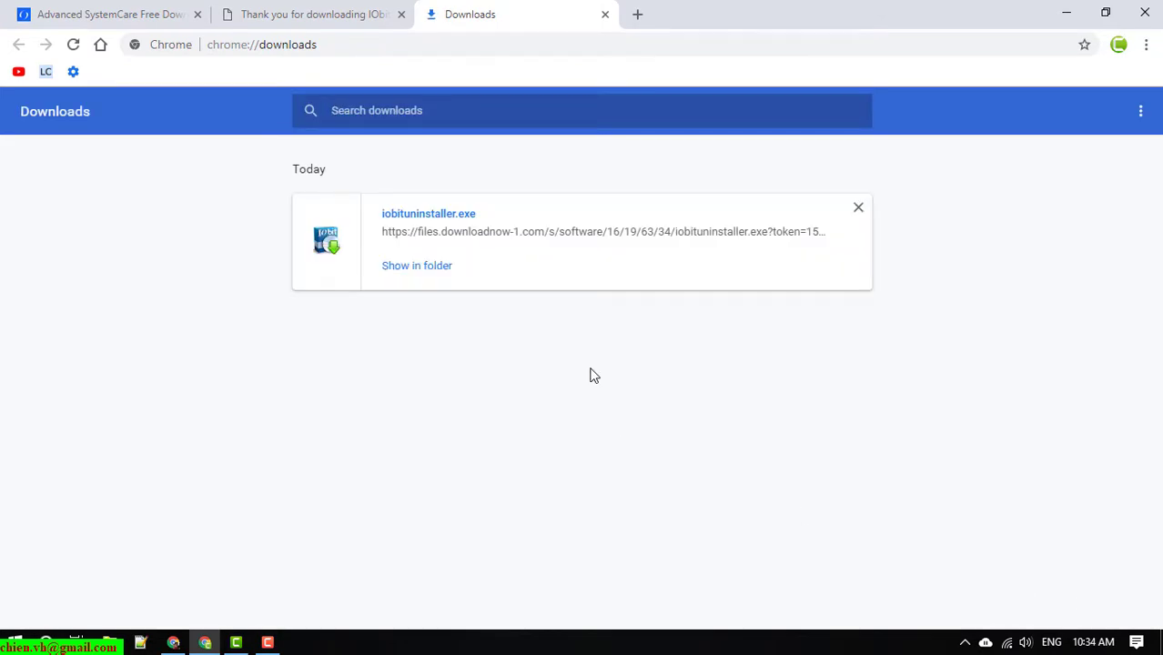
{"action": "left_click", "coordinate": [432, 216]}
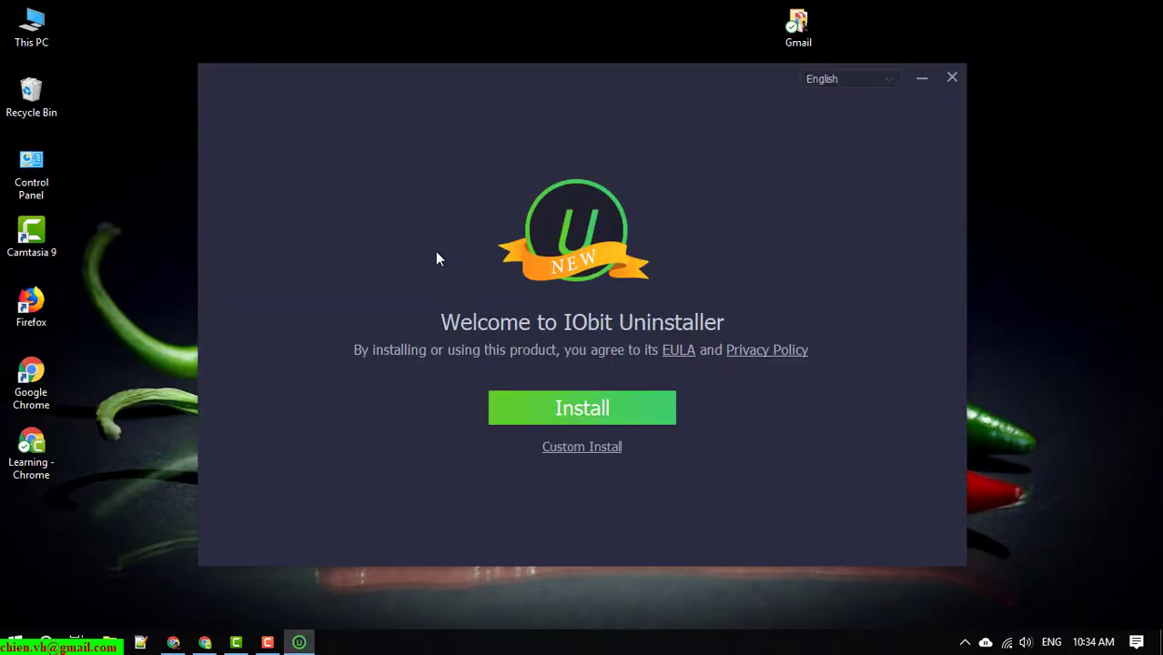
Install IObit Uninstaller with the default setup, skipping the Dashlane offer and declining the newsletter subscription.
{"action": "left_click", "coordinate": [606, 418]}
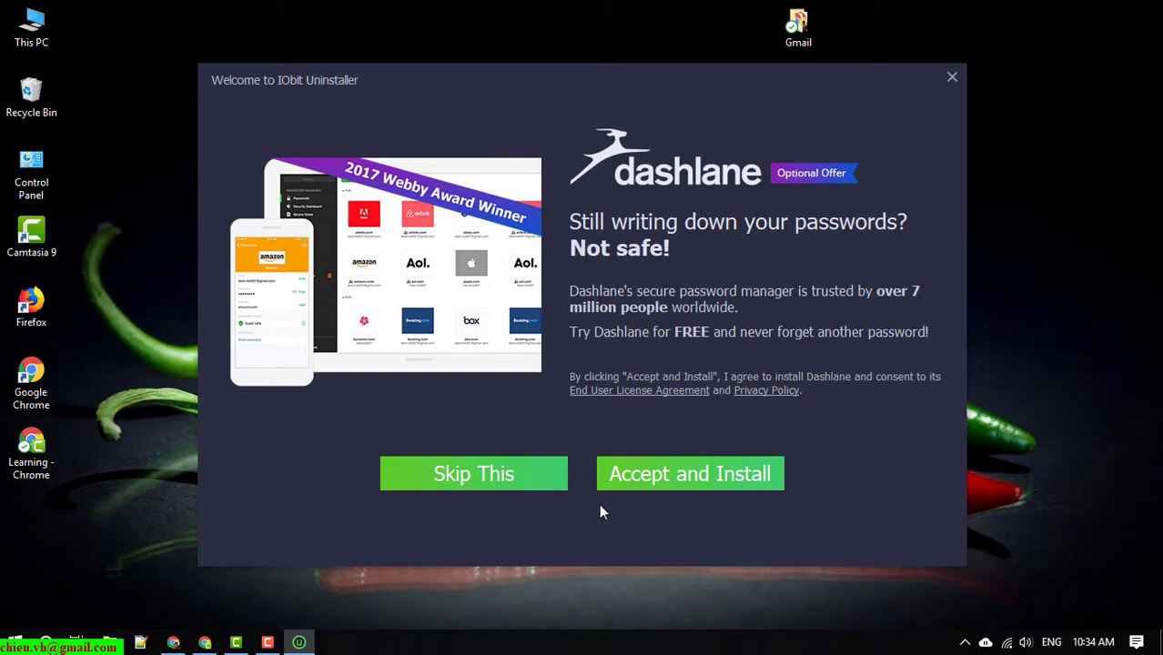
{"action": "left_click", "coordinate": [515, 477]}
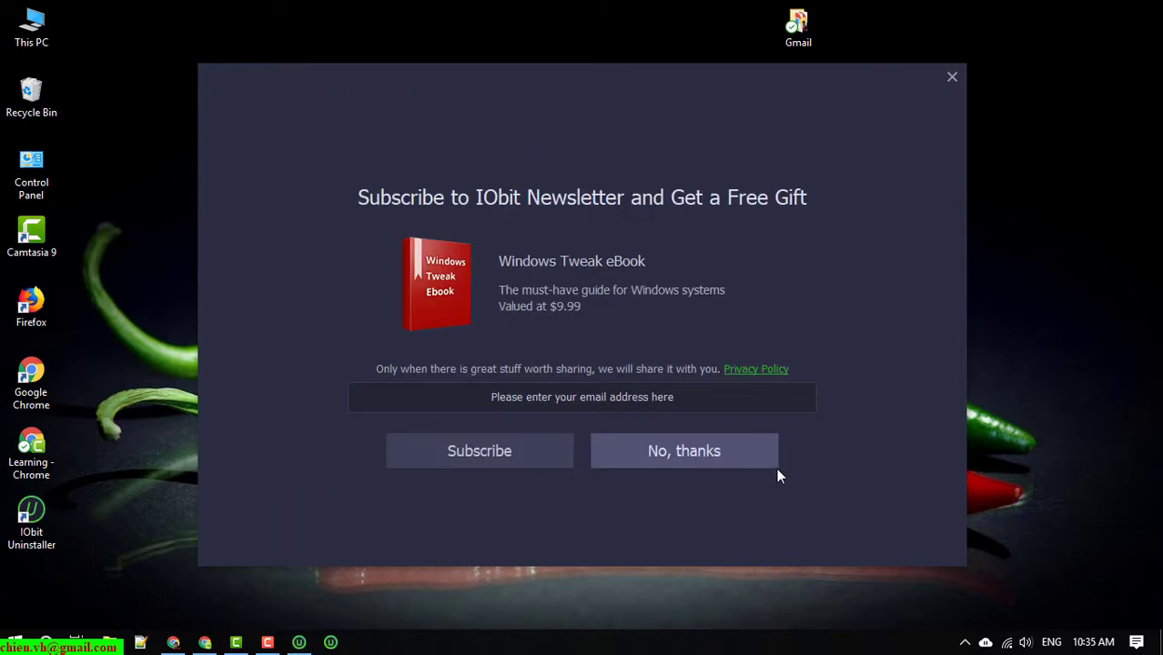
{"action": "left_click", "coordinate": [680, 449]}
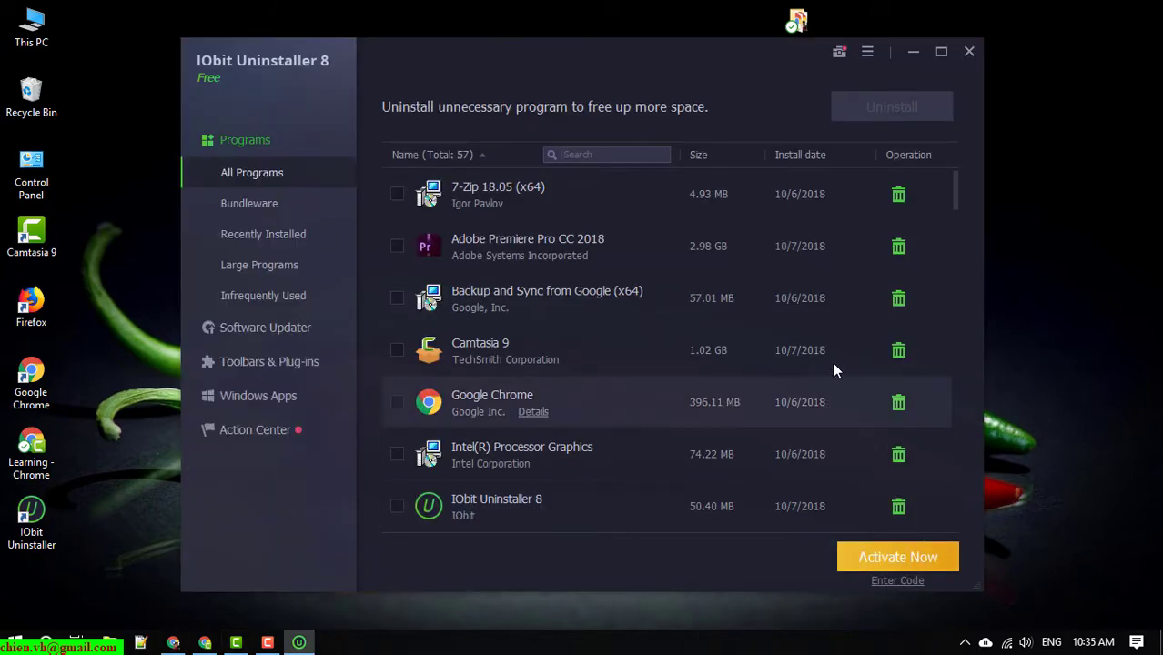
Maximize IObit Uninstaller and look through its program categories, Software Updater, and Toolbars & Plug-ins lists.
{"action": "left_click", "coordinate": [942, 52]}
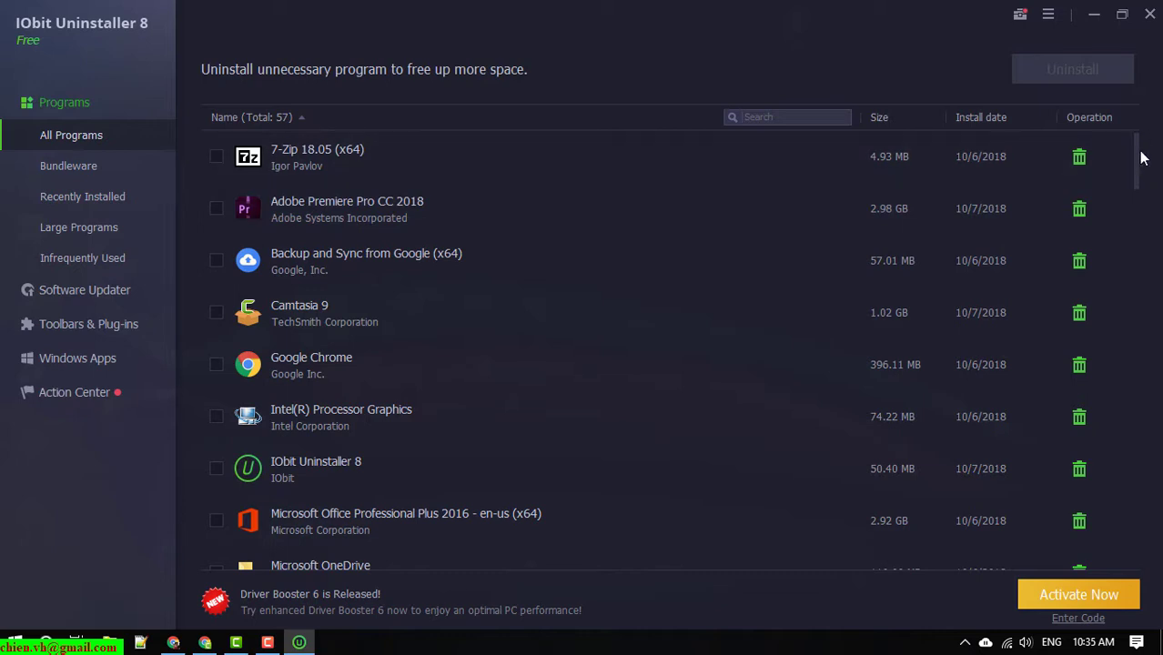
{"action": "left_click", "coordinate": [602, 212]}
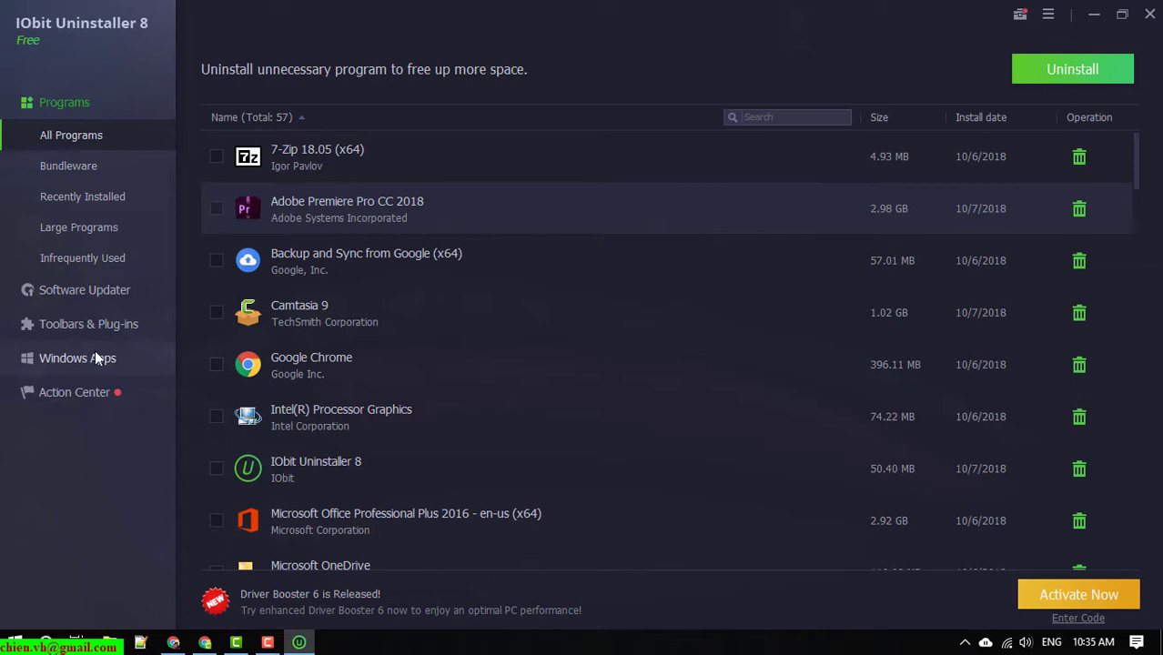
{"action": "left_click", "coordinate": [67, 166]}
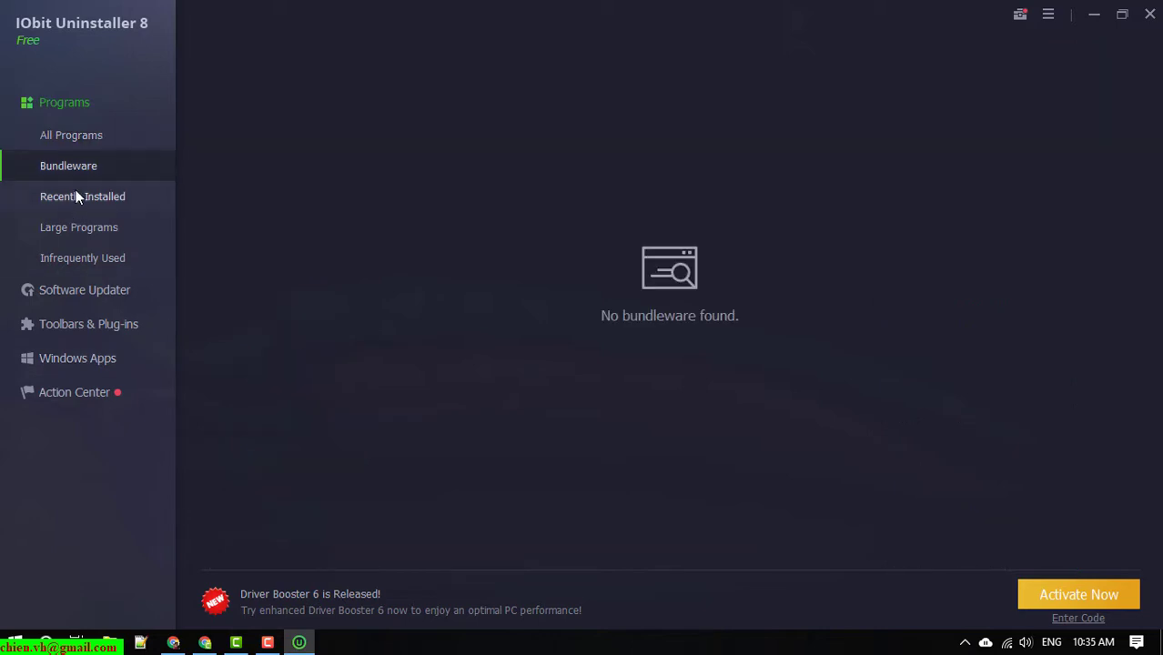
{"action": "left_click", "coordinate": [76, 195]}
{"action": "left_click", "coordinate": [94, 230]}
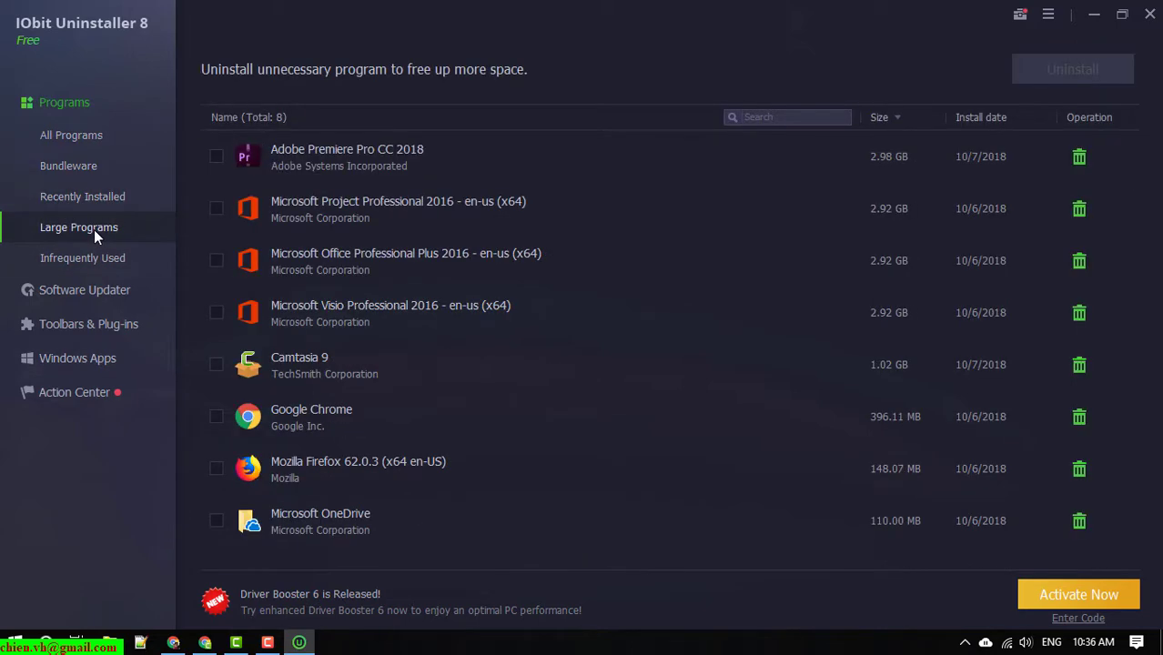
{"action": "left_click", "coordinate": [84, 259]}
{"action": "left_click", "coordinate": [91, 289]}
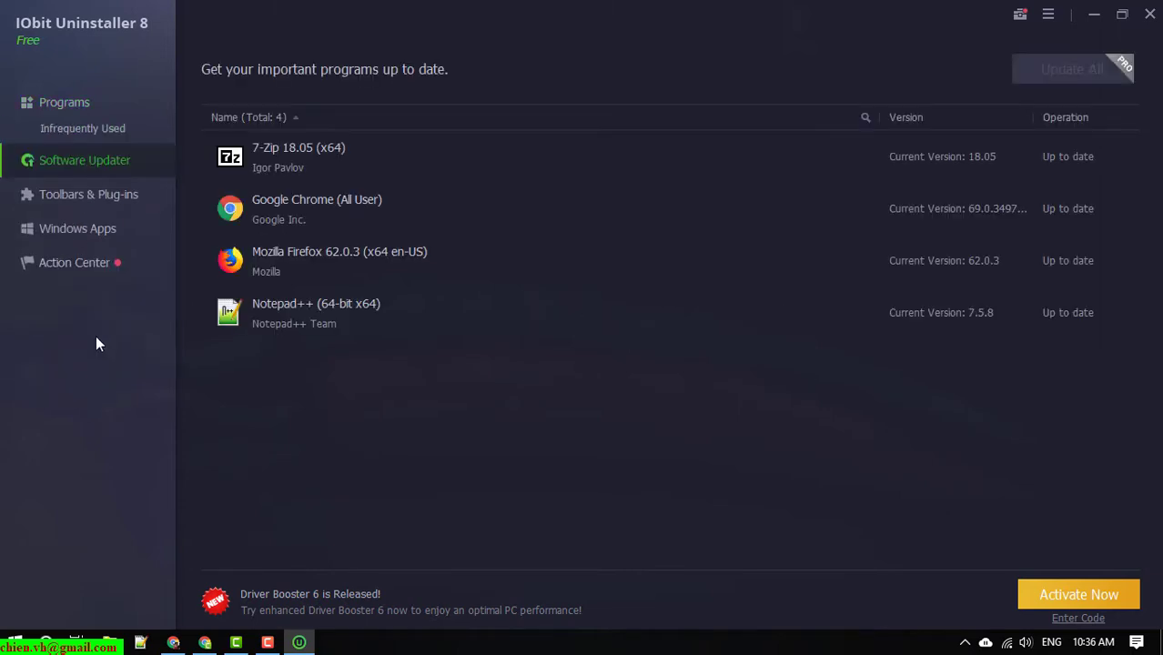
{"action": "left_click", "coordinate": [92, 170]}
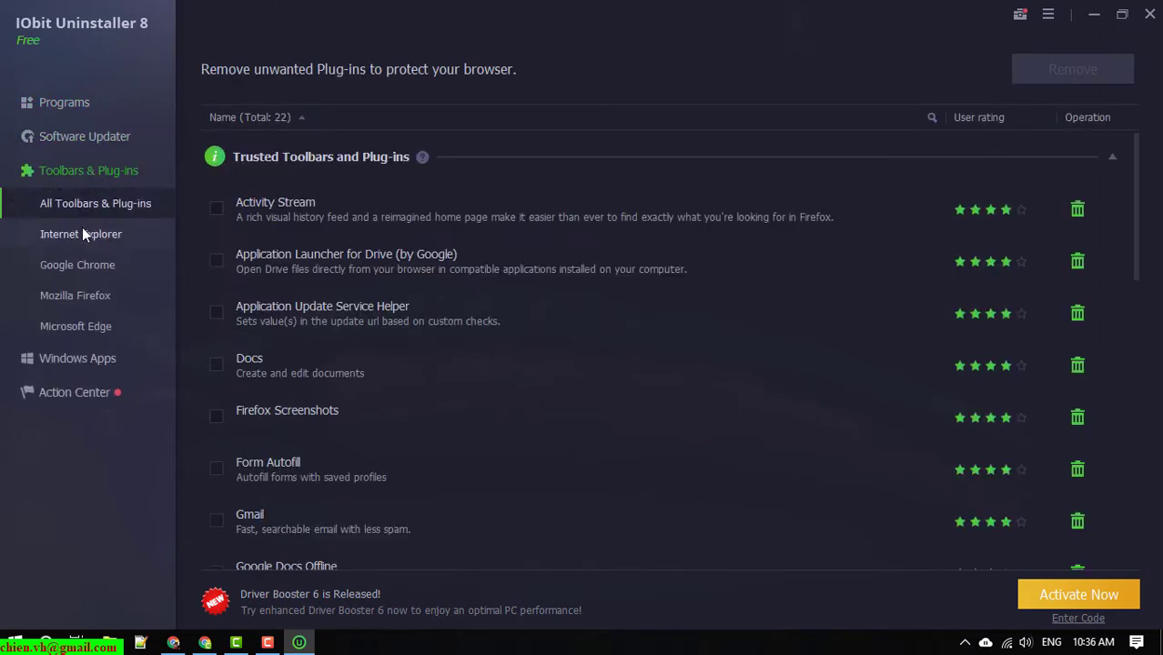
Mark the third-party Windows apps Candy Crush Saga and Candy Crush Soda Saga for uninstalling.
{"action": "left_click", "coordinate": [91, 360]}
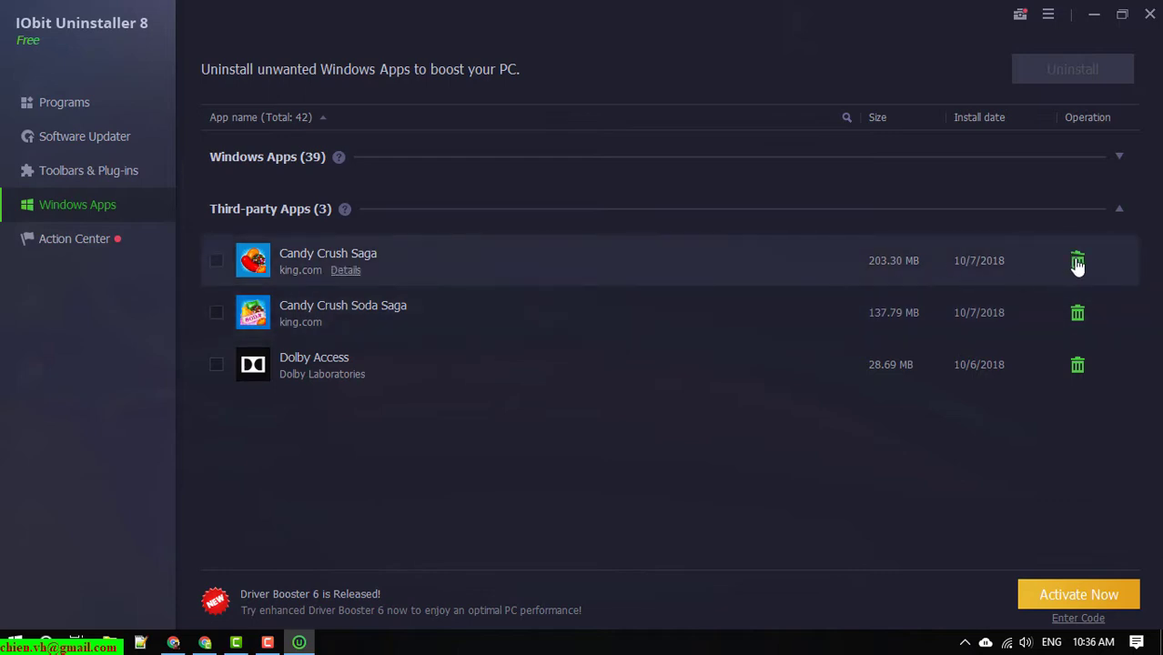
{"action": "left_click", "coordinate": [217, 263]}
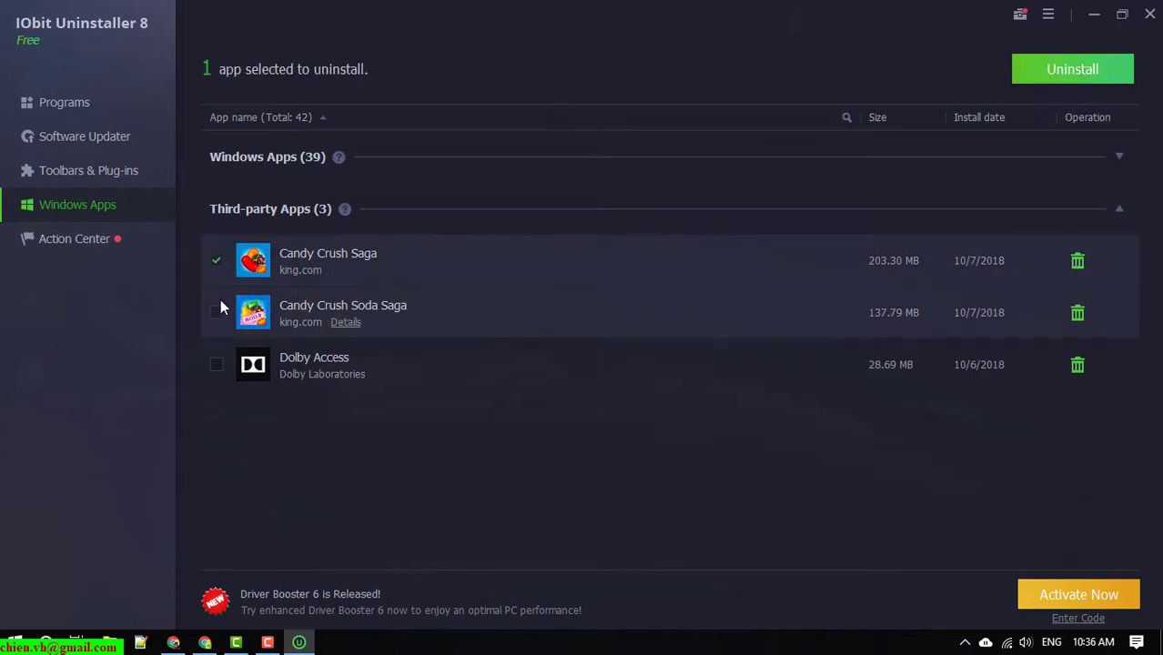
{"action": "left_click", "coordinate": [217, 309]}
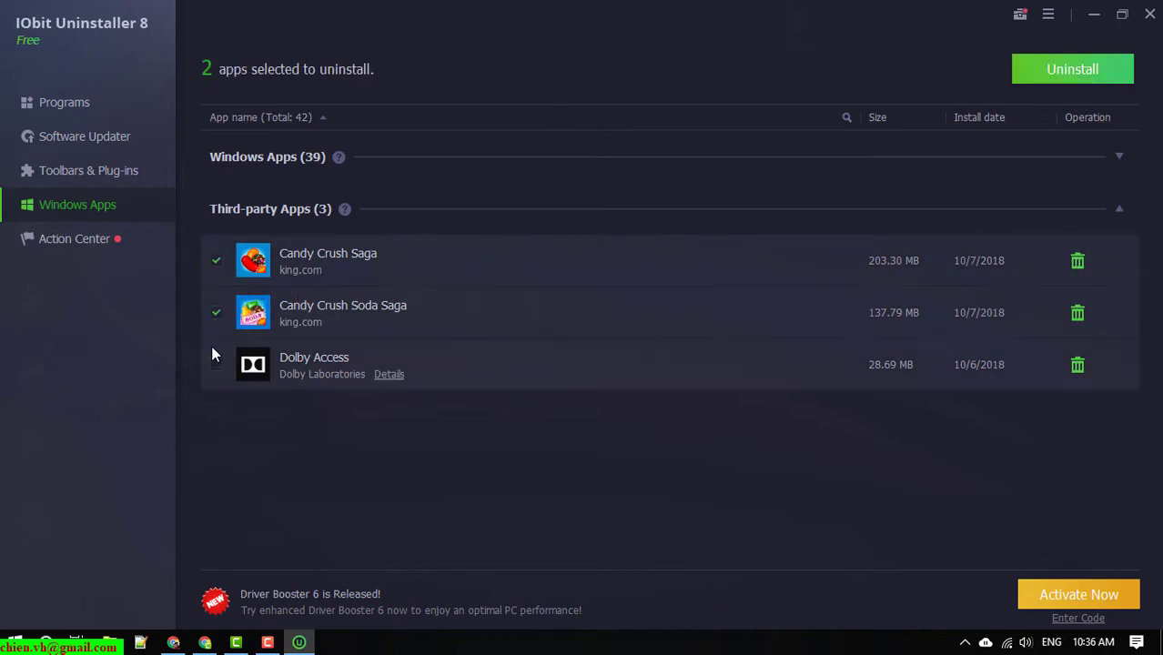
Mark Dolby Access and the unwanted Microsoft apps for uninstalling, including Alarms & Clock, App Installer and Calendar, but not Calculator, My Office or OneNote.
{"action": "left_click", "coordinate": [332, 154]}
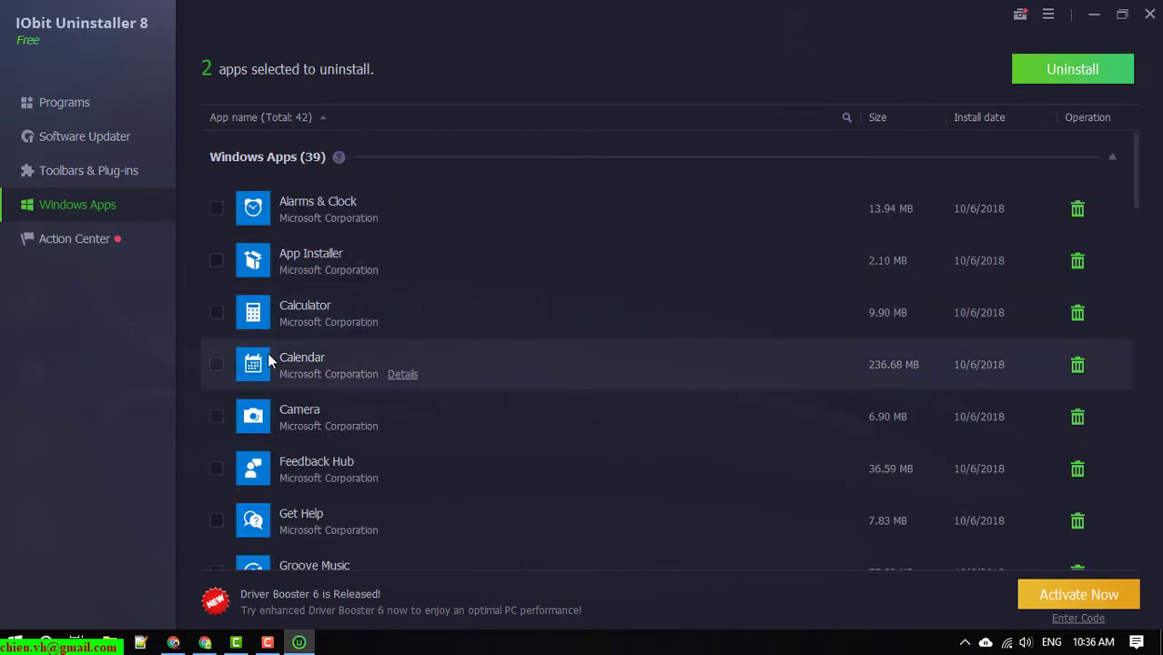
{"action": "scroll", "coordinate": [396, 338], "scroll_direction": "down", "scroll_amount": 10}
{"action": "scroll", "coordinate": [592, 322], "scroll_direction": "up", "scroll_amount": 10}
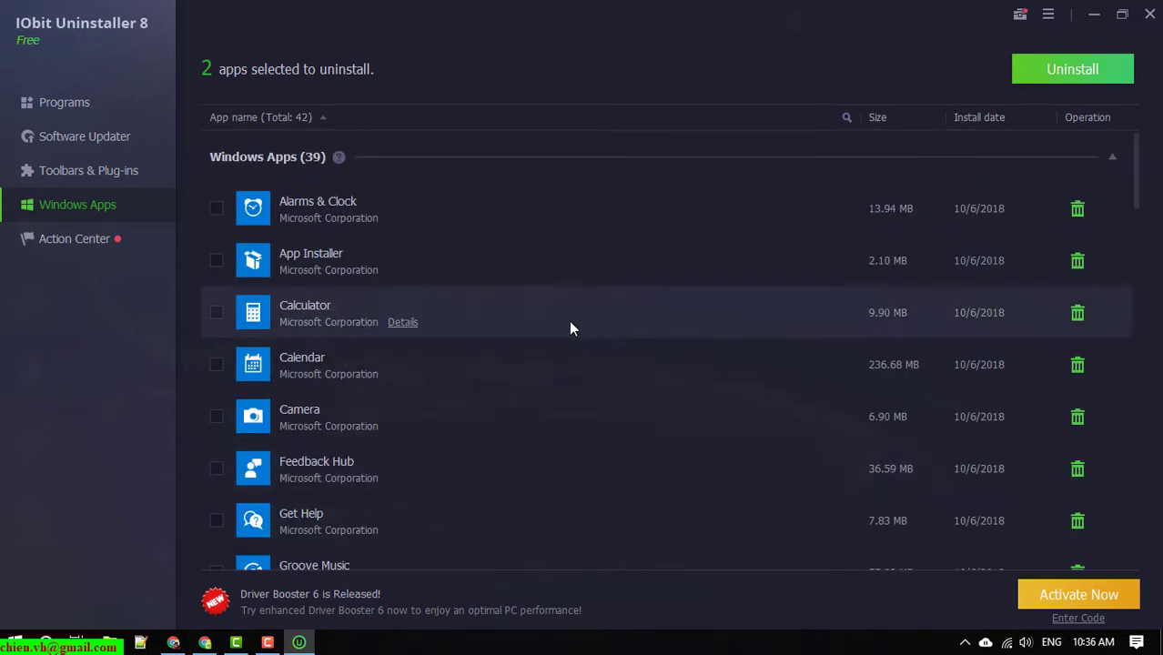
{"action": "left_click", "coordinate": [214, 207]}
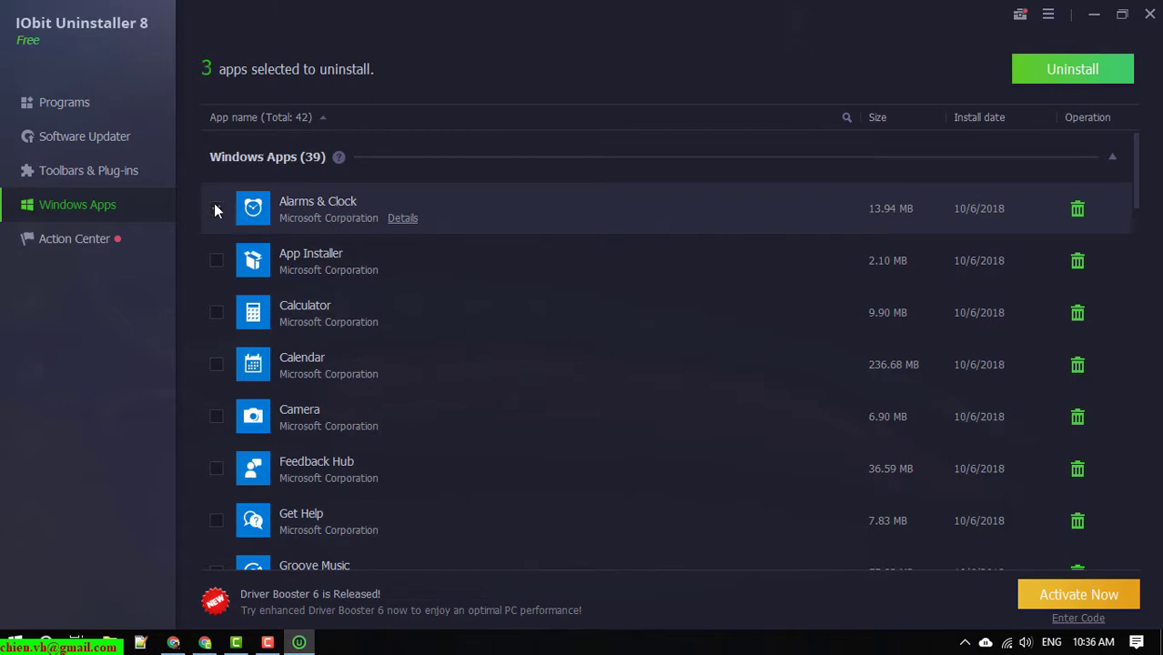
{"action": "left_click", "coordinate": [218, 264]}
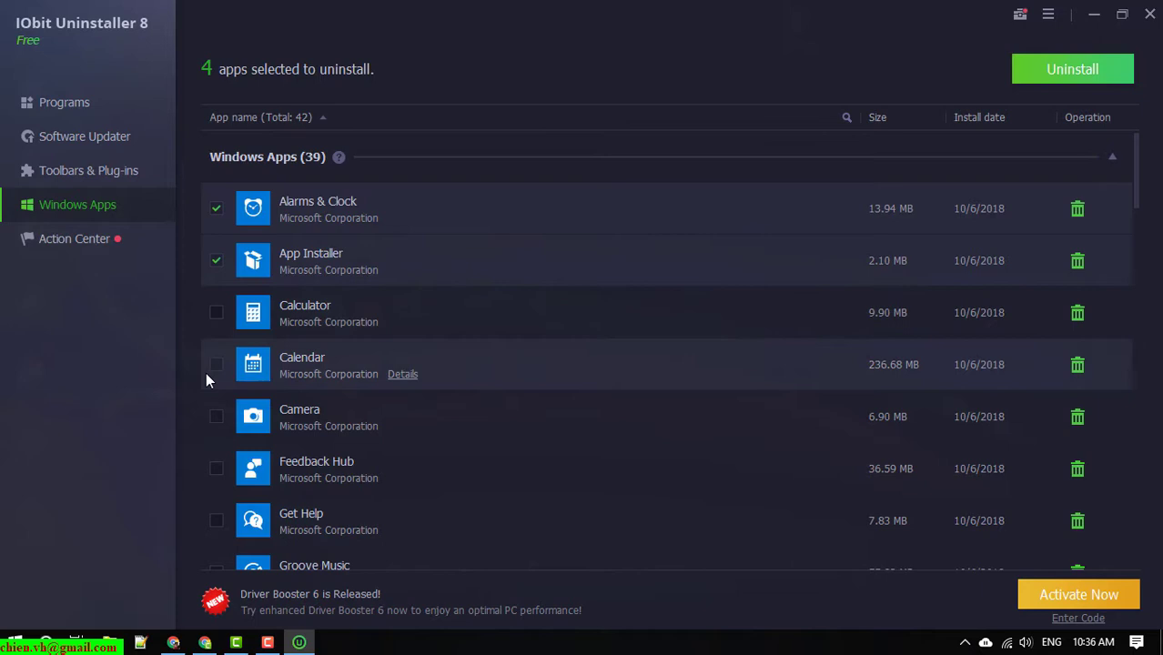
{"action": "left_click", "coordinate": [212, 365]}
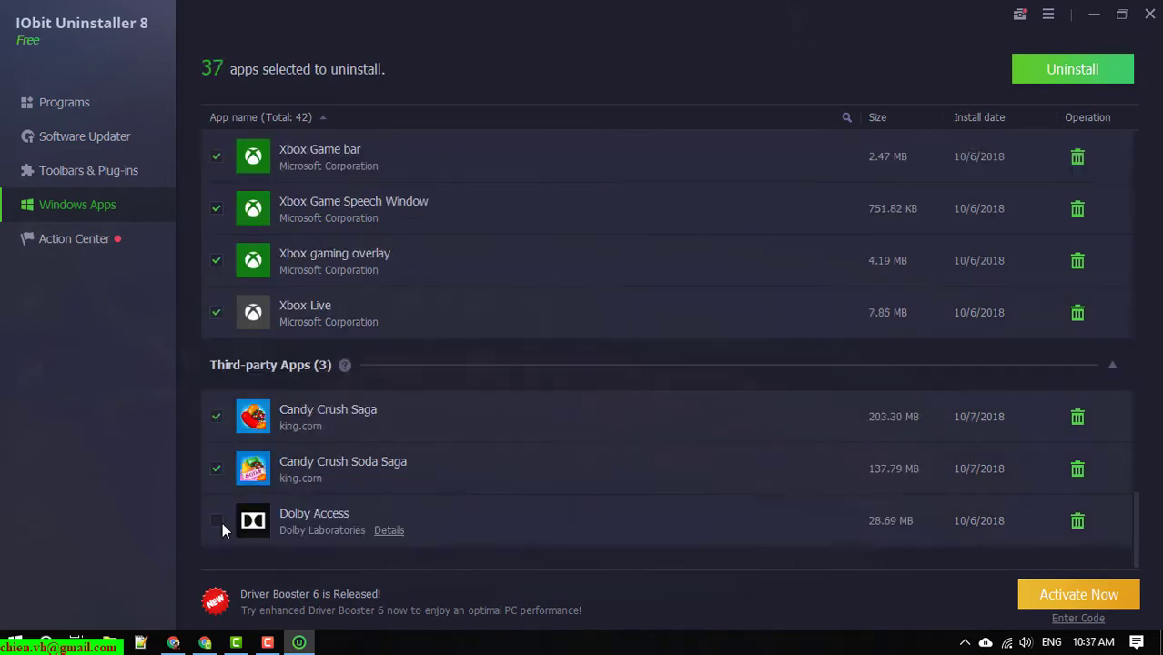
{"action": "left_click", "coordinate": [216, 518]}
Review the whole Windows Apps list to check which apps are marked for uninstalling and which are kept.
{"action": "scroll", "coordinate": [1081, 564], "scroll_direction": "up", "scroll_amount": 3}
{"action": "scroll", "coordinate": [634, 424], "scroll_direction": "up", "scroll_amount": 20}
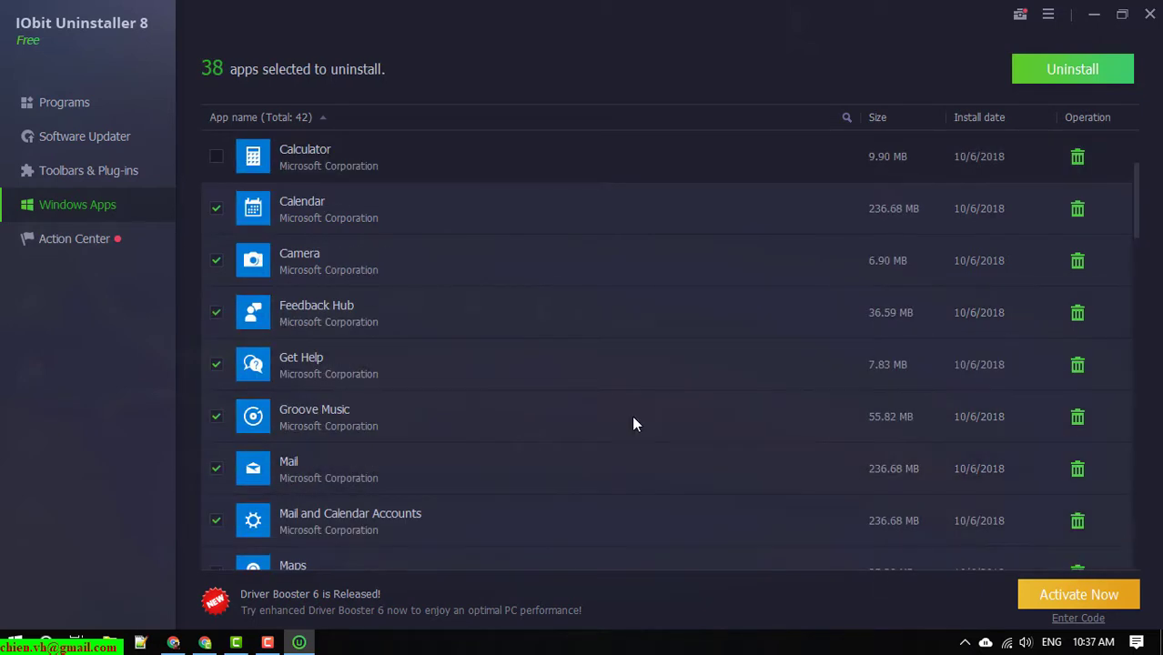
{"action": "scroll", "coordinate": [632, 423], "scroll_direction": "down", "scroll_amount": 10}
{"action": "scroll", "coordinate": [629, 424], "scroll_direction": "up", "scroll_amount": 10}
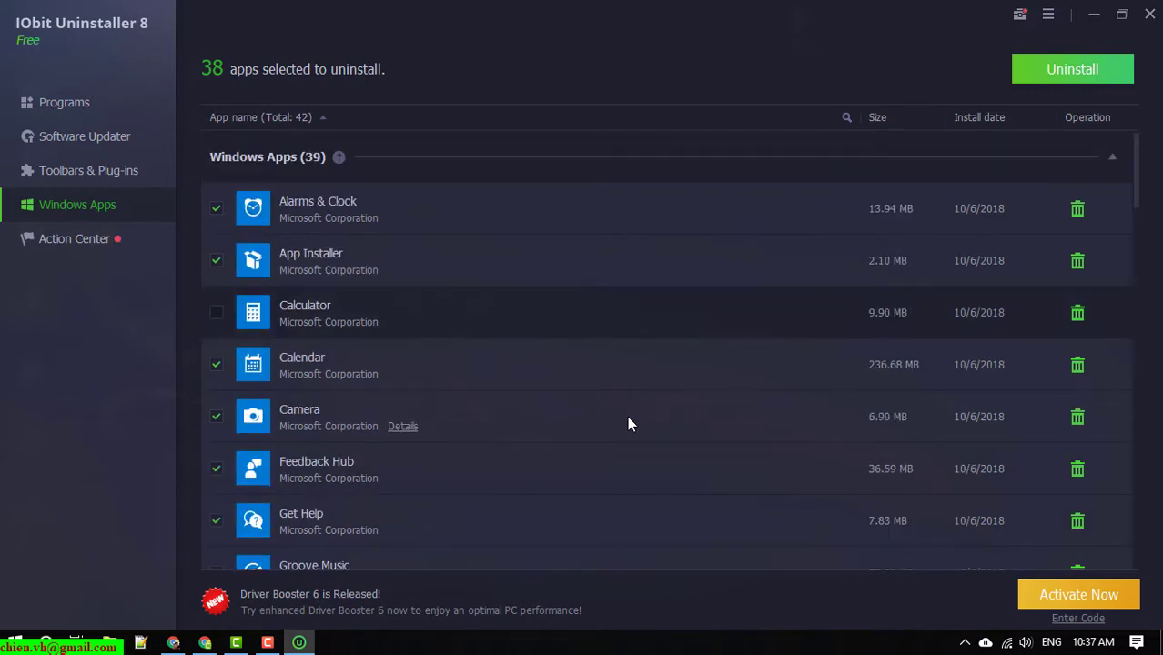
{"action": "left_click", "coordinate": [318, 118]}
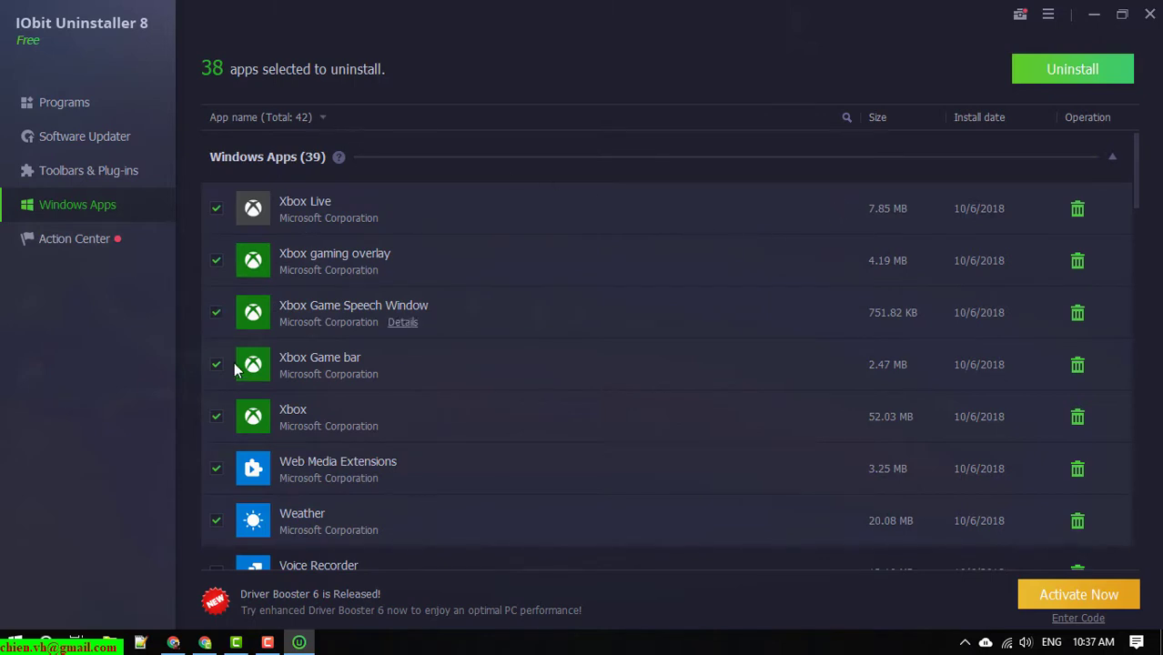
{"action": "scroll", "coordinate": [282, 364], "scroll_direction": "down", "scroll_amount": 15}
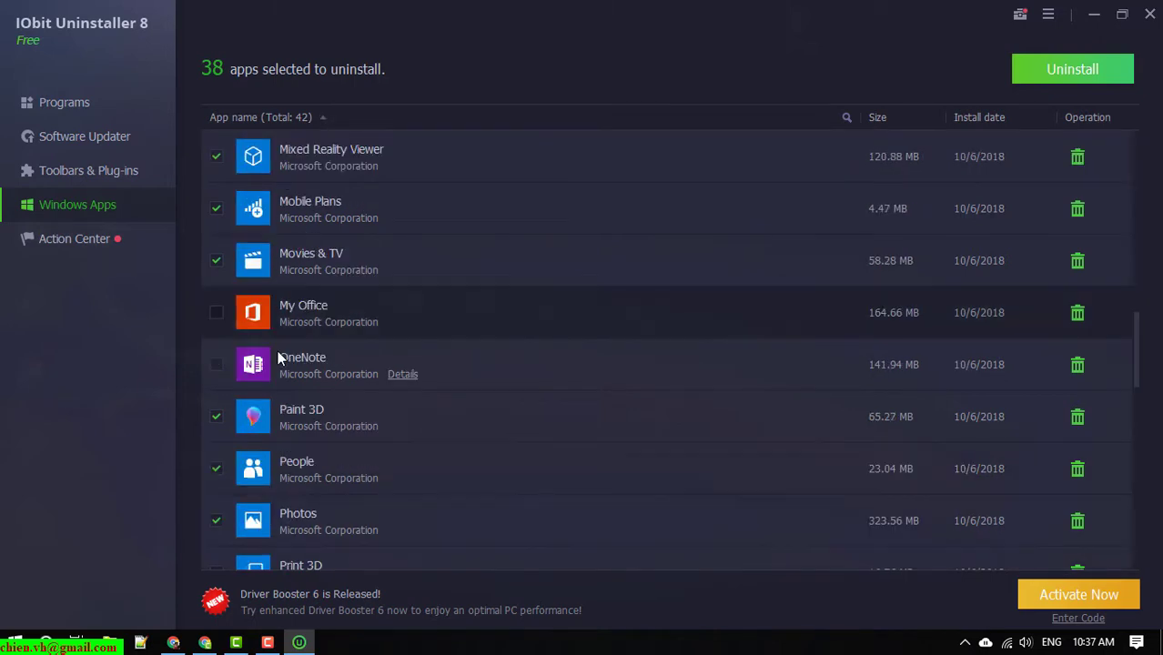
{"action": "scroll", "coordinate": [1026, 259], "scroll_direction": "up", "scroll_amount": 15}
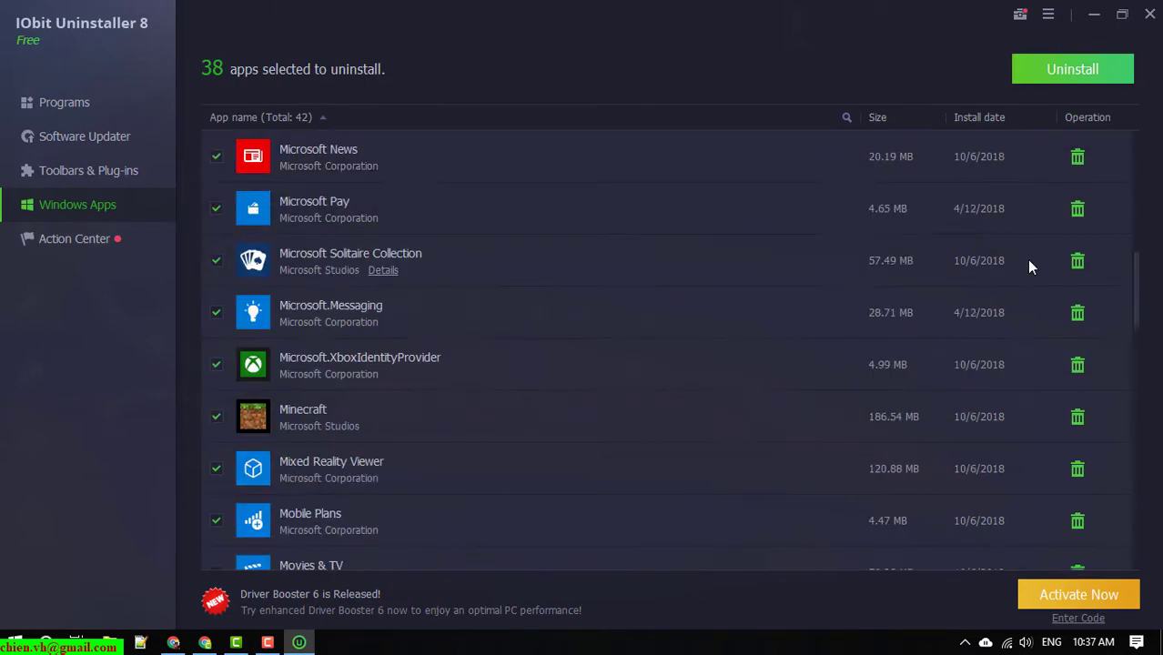
Uninstall all the marked apps without creating a restore point, and review their leftover items offered for deletion.
{"action": "left_click", "coordinate": [1084, 66]}
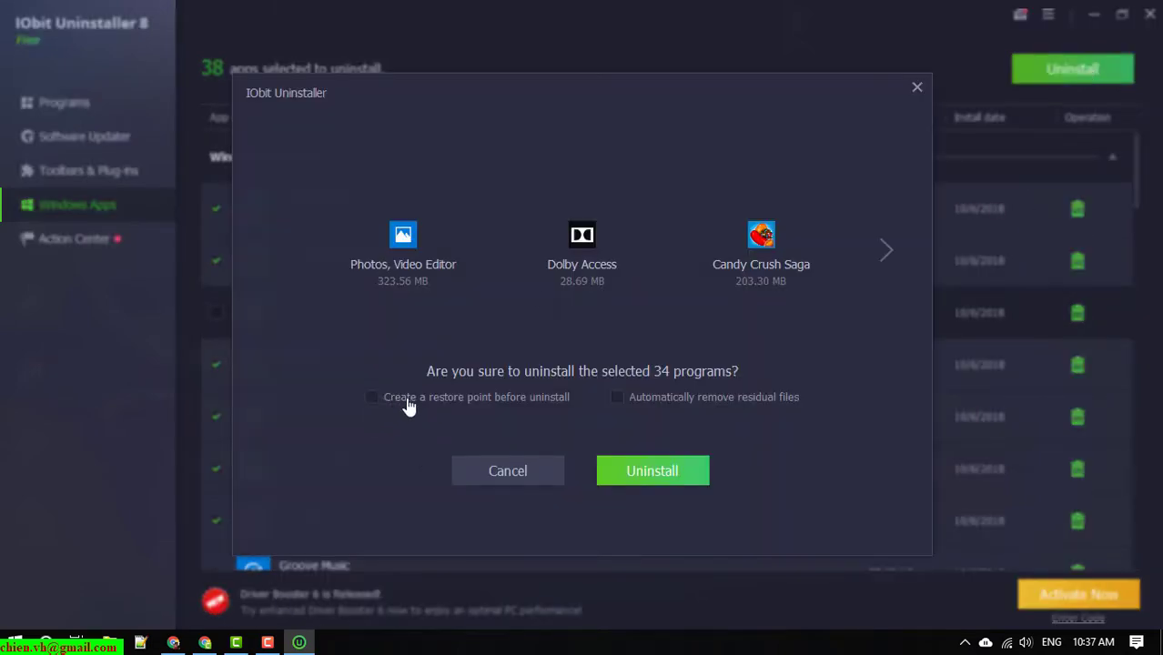
{"action": "left_click", "coordinate": [652, 471]}
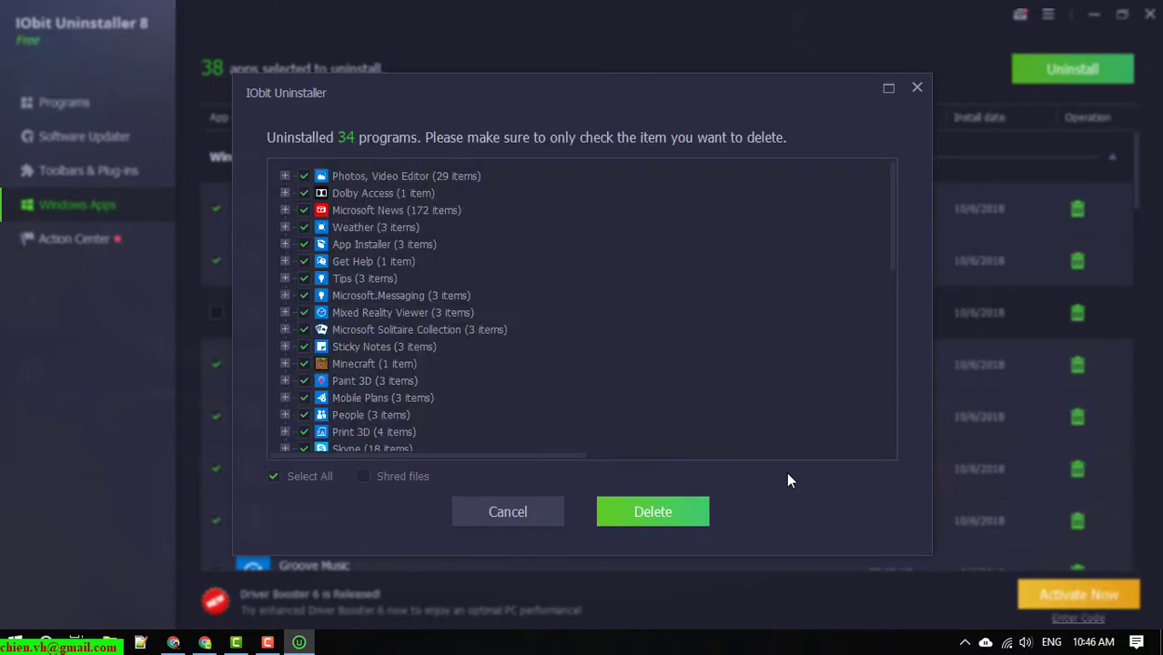
{"action": "scroll", "coordinate": [601, 258], "scroll_direction": "down", "scroll_amount": 10}
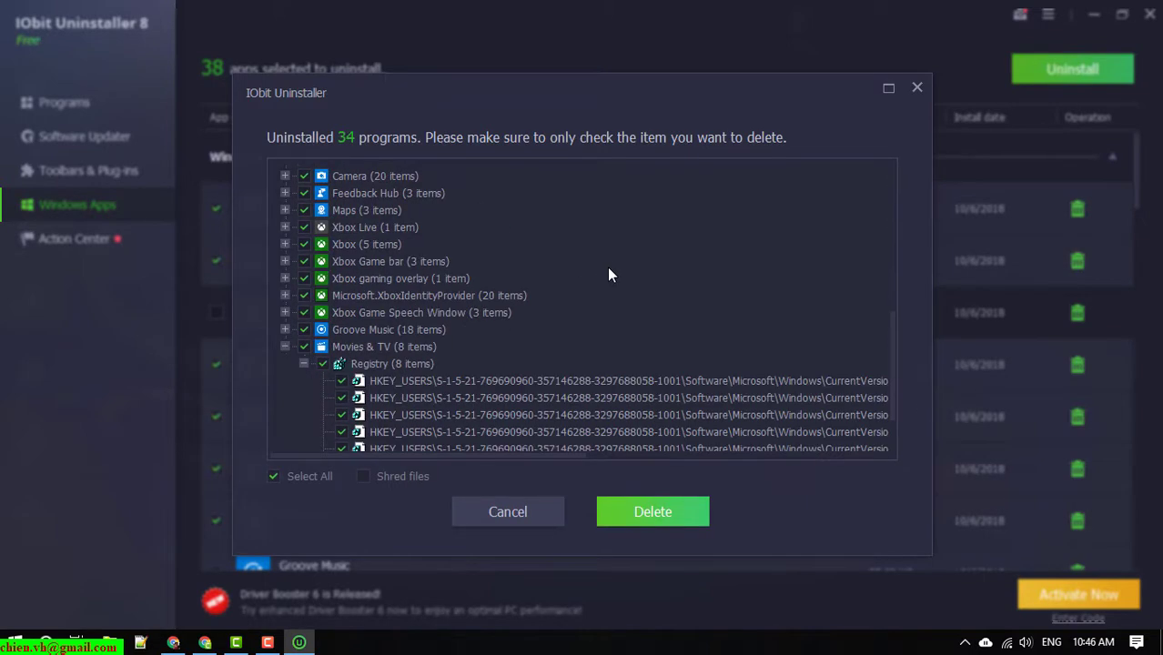
Delete all the checked leftover items of the uninstalled apps and close the completion report.
{"action": "left_click", "coordinate": [667, 515]}
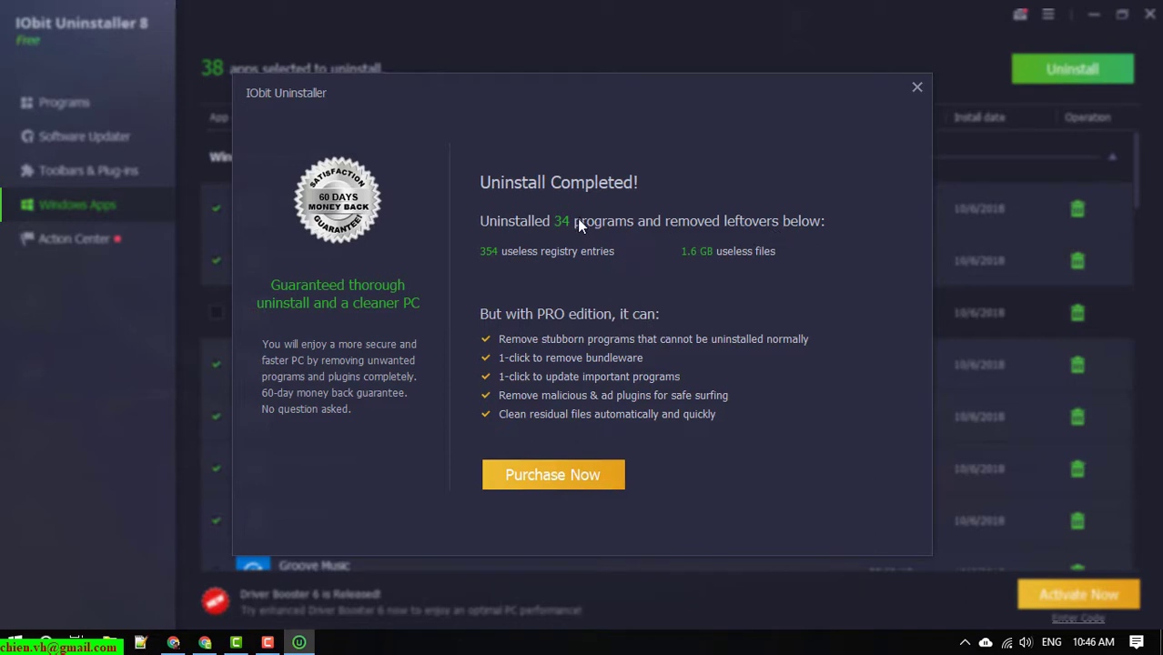
{"action": "left_click", "coordinate": [918, 88]}
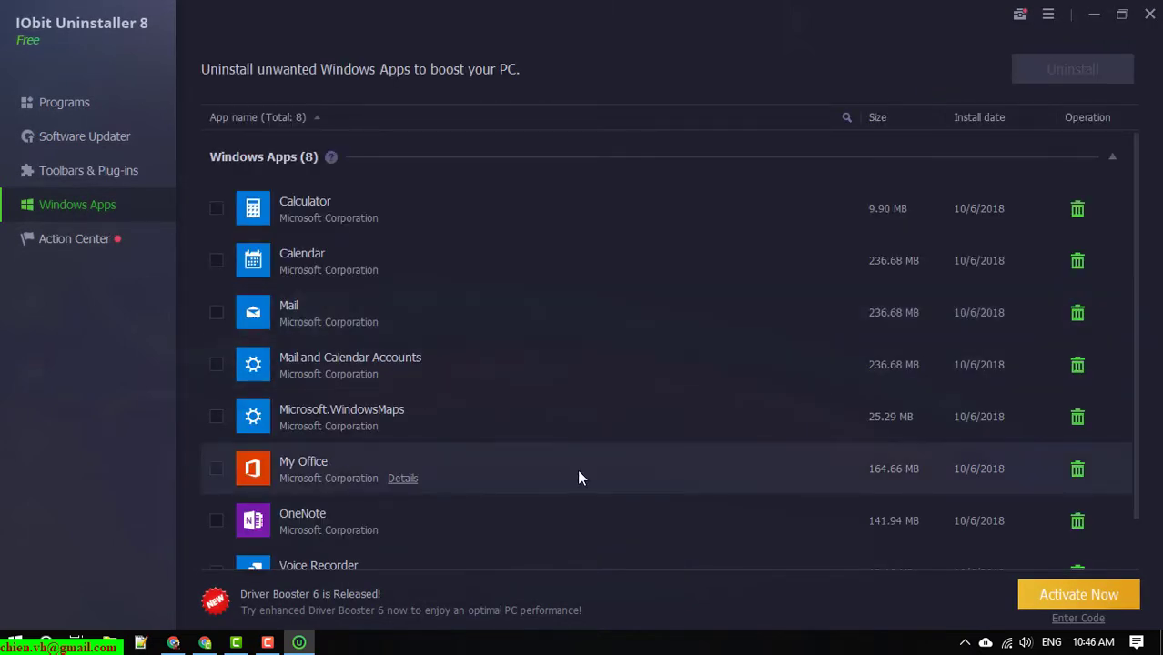
Examine the Windows Apps list from beginning to end to check which apps remain after the uninstall.
{"action": "scroll", "coordinate": [579, 472], "scroll_direction": "down", "scroll_amount": 1}
{"action": "scroll", "coordinate": [543, 470], "scroll_direction": "up", "scroll_amount": 1}
{"action": "scroll", "coordinate": [543, 469], "scroll_direction": "down", "scroll_amount": 1}
{"action": "scroll", "coordinate": [542, 470], "scroll_direction": "up", "scroll_amount": 1}
{"action": "scroll", "coordinate": [542, 469], "scroll_direction": "down", "scroll_amount": 1}
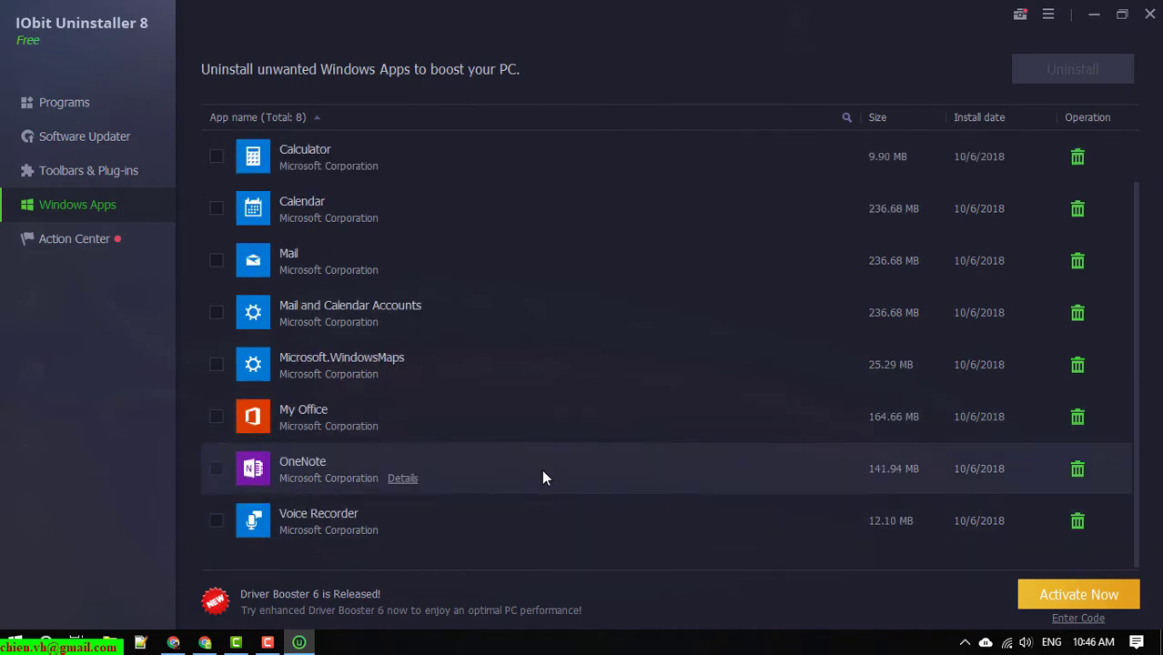
{"action": "scroll", "coordinate": [542, 470], "scroll_direction": "up", "scroll_amount": 1}
Switch to the Toolbars & Plug-ins view and back to Windows Apps, and recheck the app count and every remaining app.
{"action": "left_click", "coordinate": [77, 170]}
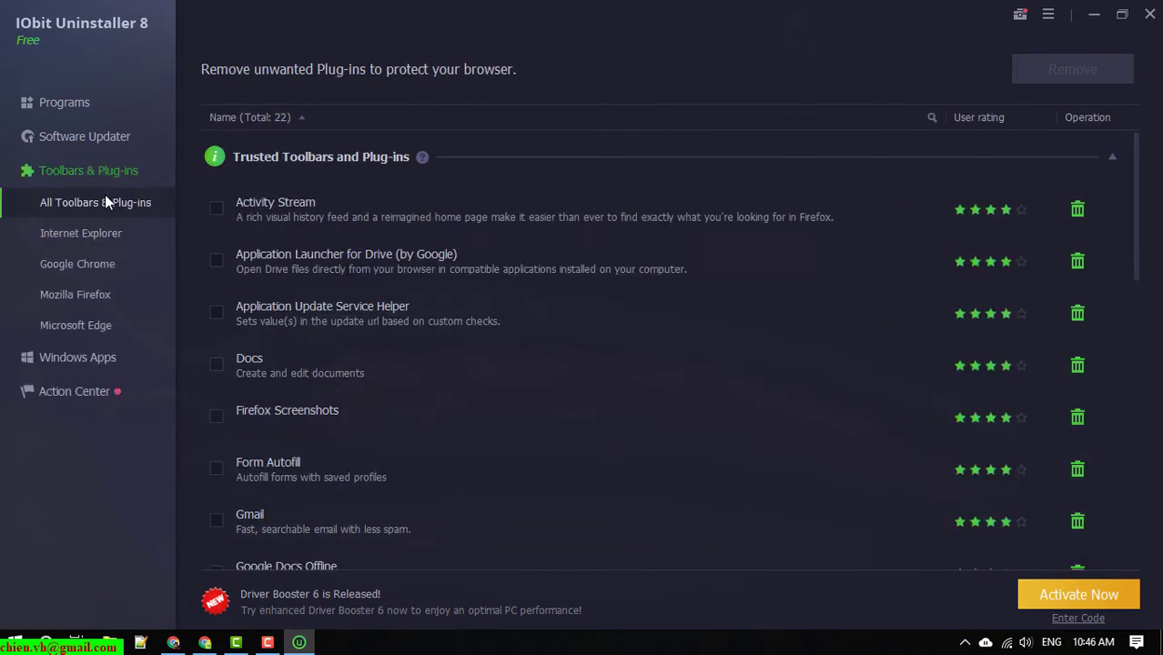
{"action": "left_click", "coordinate": [96, 359]}
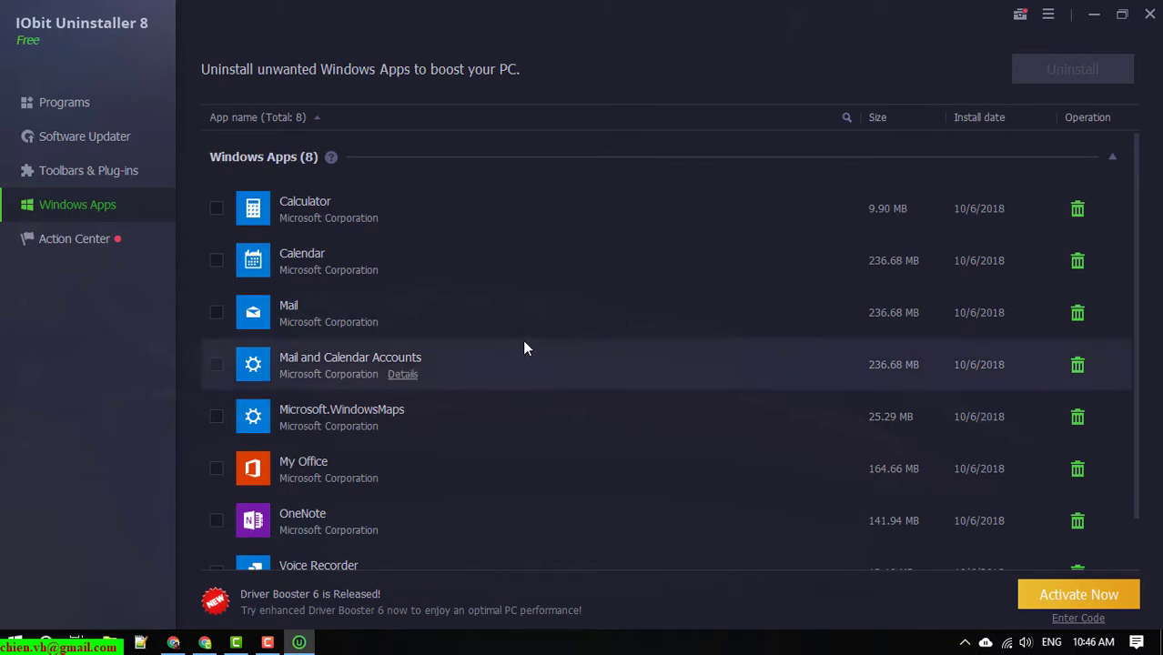
{"action": "scroll", "coordinate": [520, 343], "scroll_direction": "up", "scroll_amount": 1}
{"action": "scroll", "coordinate": [518, 353], "scroll_direction": "down", "scroll_amount": 1}
{"action": "scroll", "coordinate": [519, 353], "scroll_direction": "up", "scroll_amount": 1}
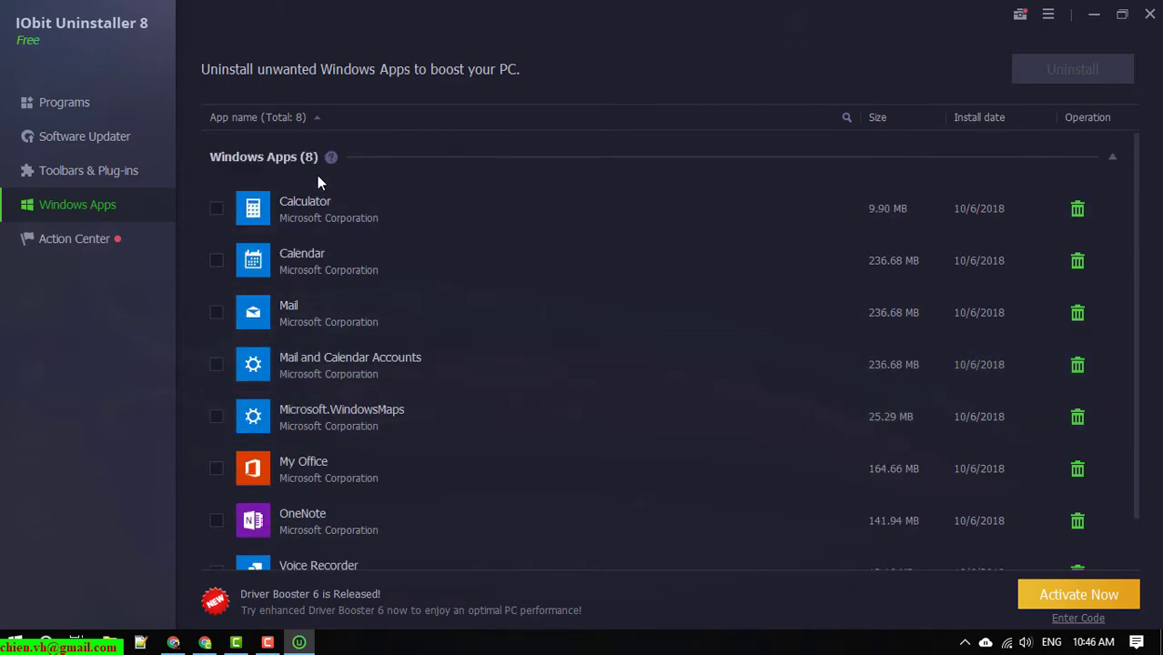
{"action": "left_click", "coordinate": [306, 158]}
{"action": "left_click", "coordinate": [304, 157]}
{"action": "scroll", "coordinate": [392, 401], "scroll_direction": "down", "scroll_amount": 1}
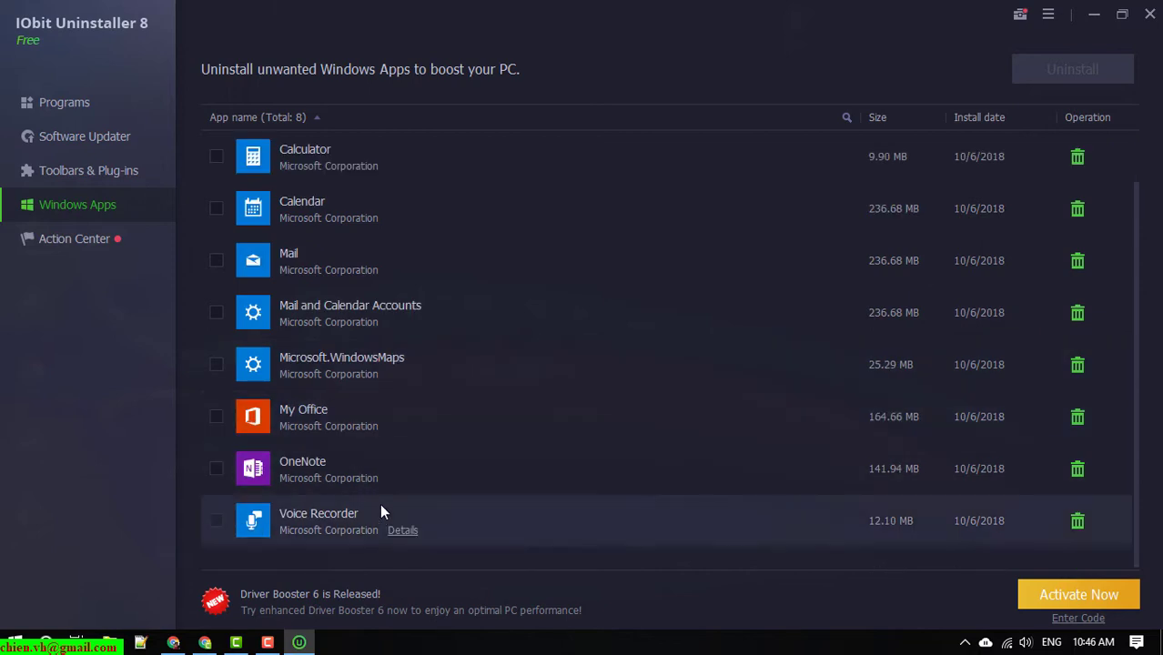
{"action": "scroll", "coordinate": [617, 537], "scroll_direction": "up", "scroll_amount": 1}
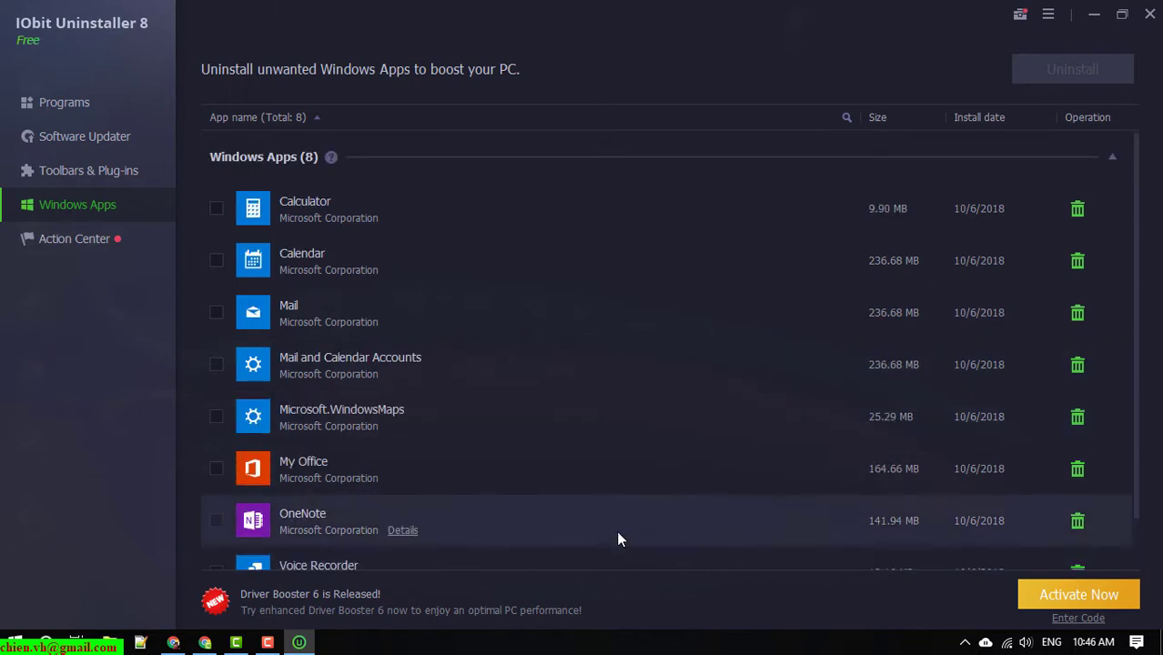